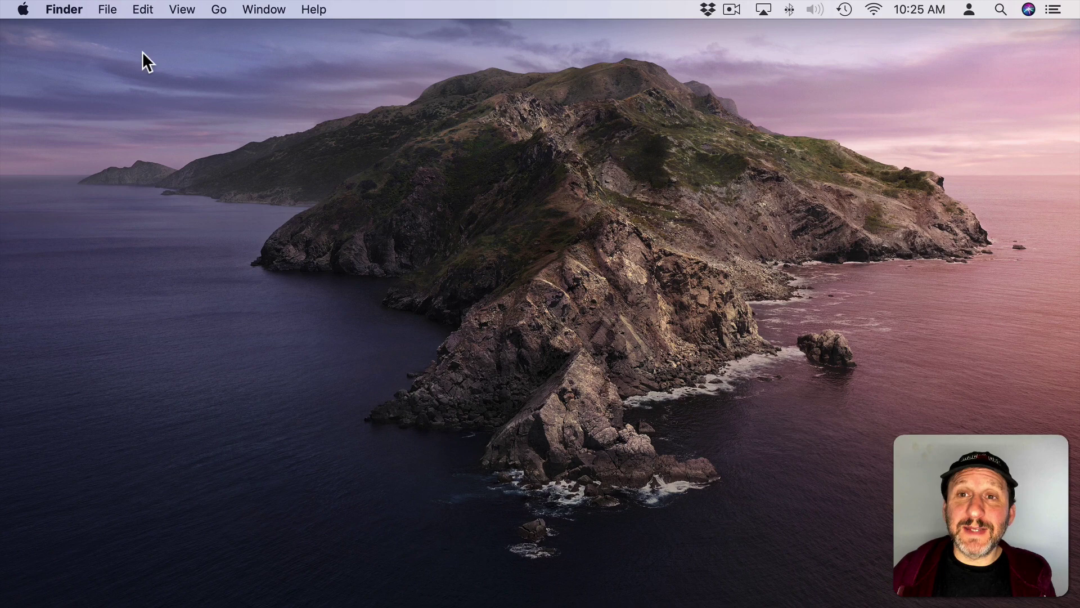
Step: Show the Keyboard text replacements list in System Preferences, with entries like (c) → ©
click(23, 10)
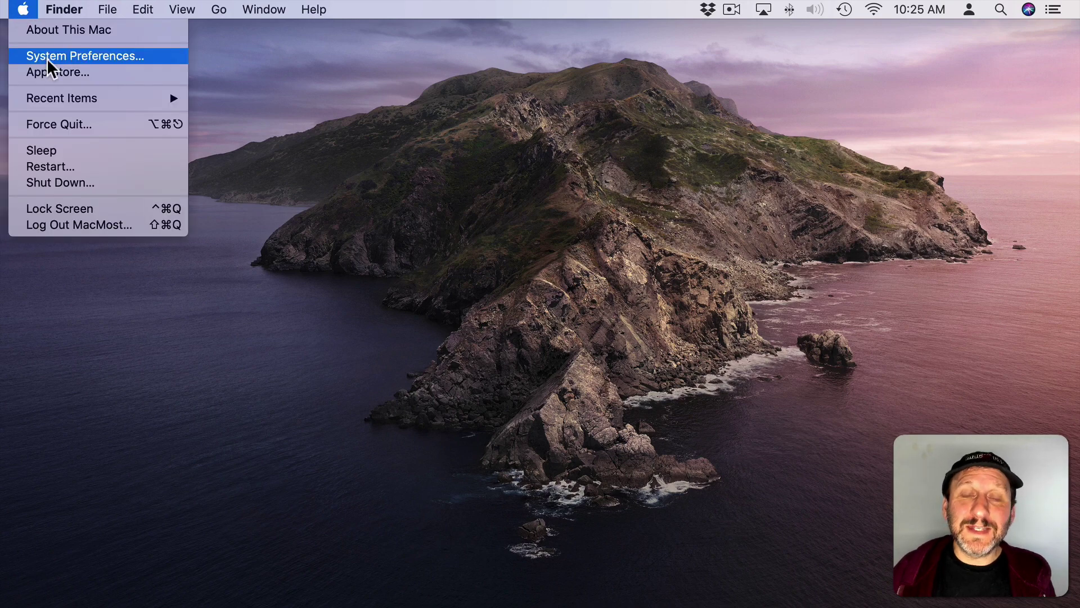
click(46, 56)
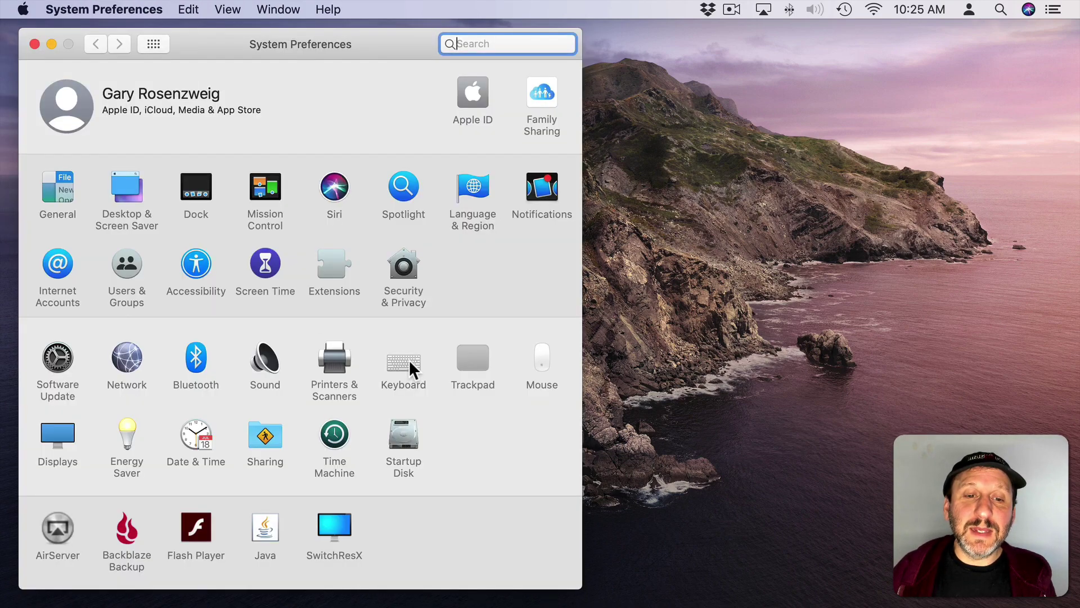
click(408, 359)
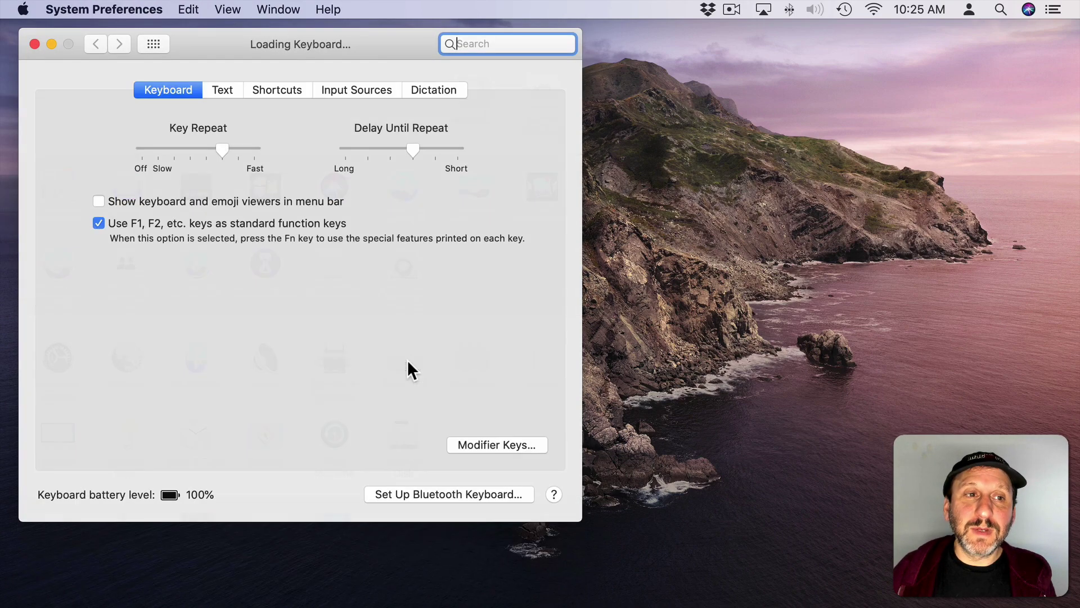
click(224, 90)
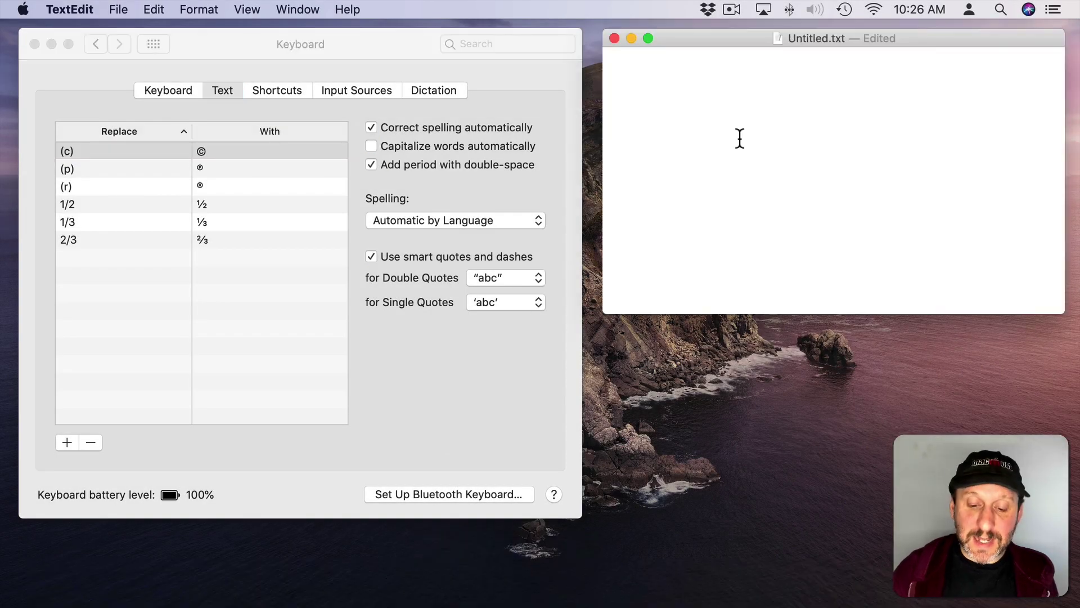
text((c)
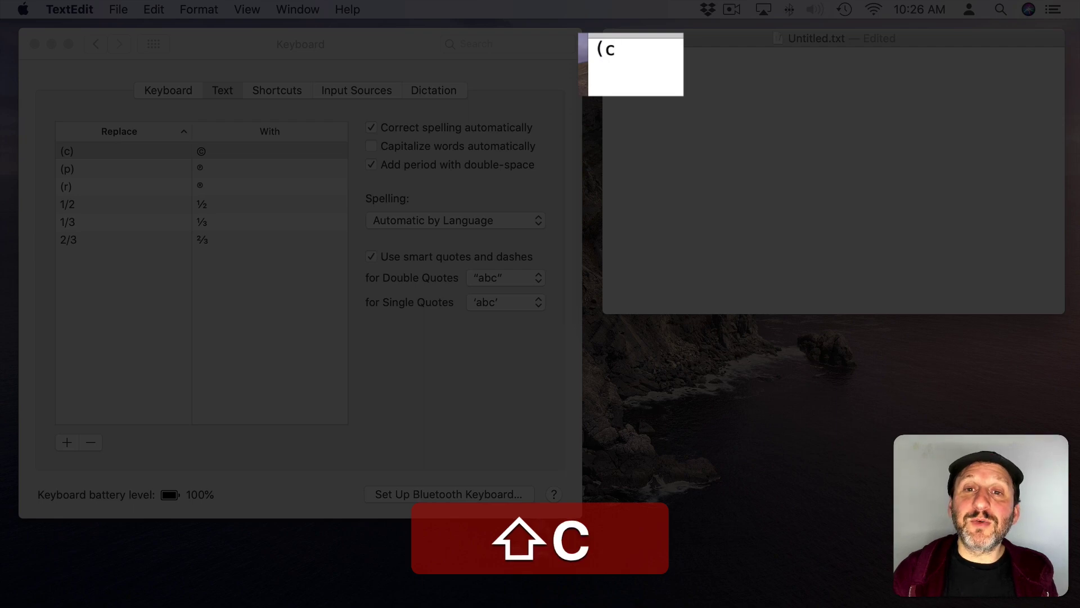
text())
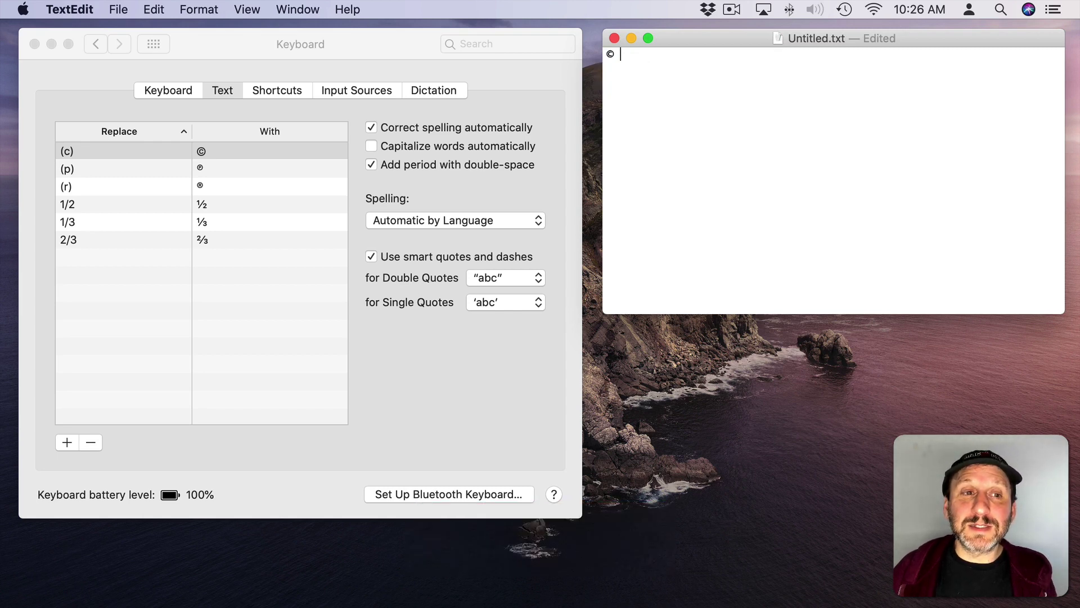
Step: Add a text replacement that expands gx into the user's full name
click(331, 78)
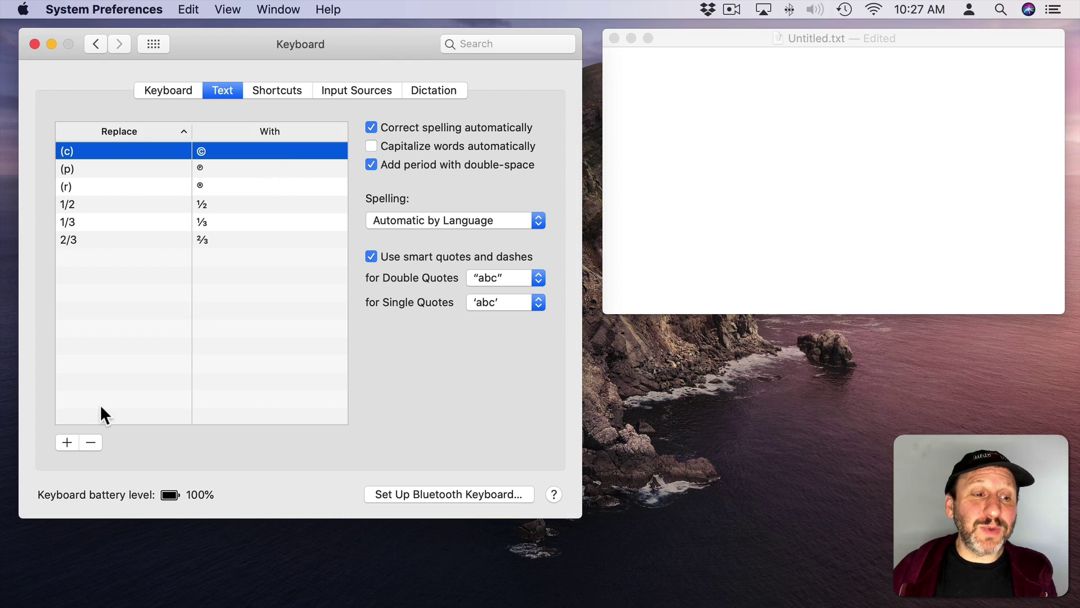
click(67, 442)
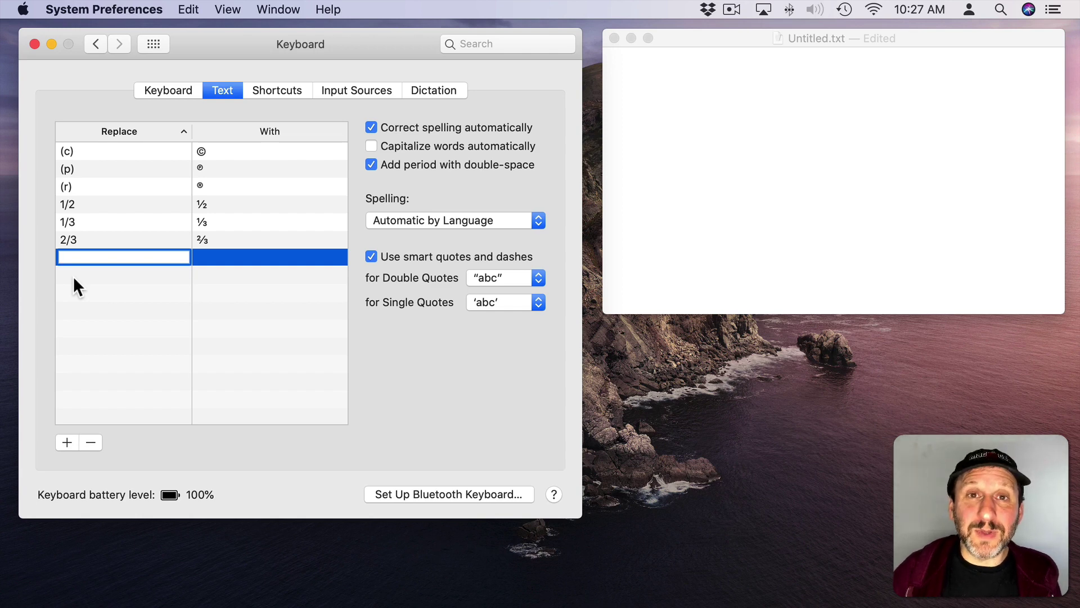
text(gary)
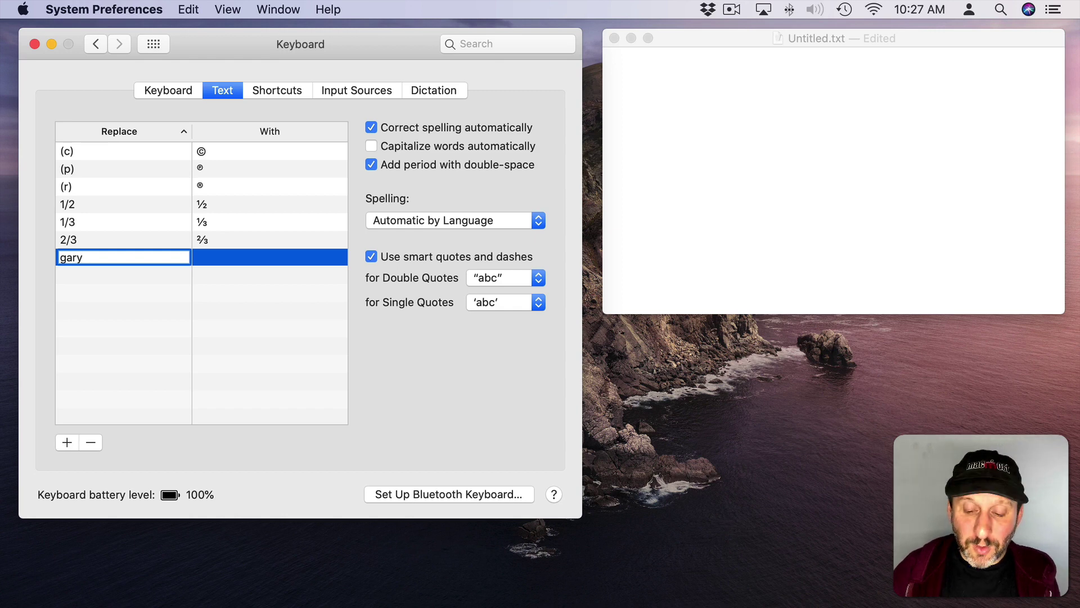
key(BackSpace)
key(BackSpace)
key(BackSpace)
key(BackSpace)
text(name)
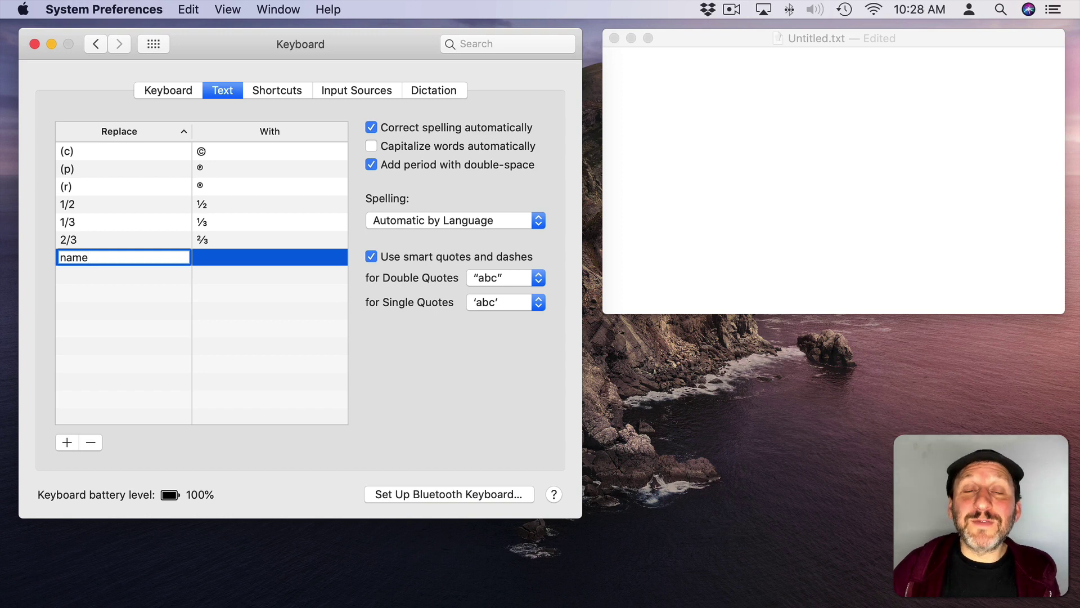
key(BackSpace)
key(BackSpace)
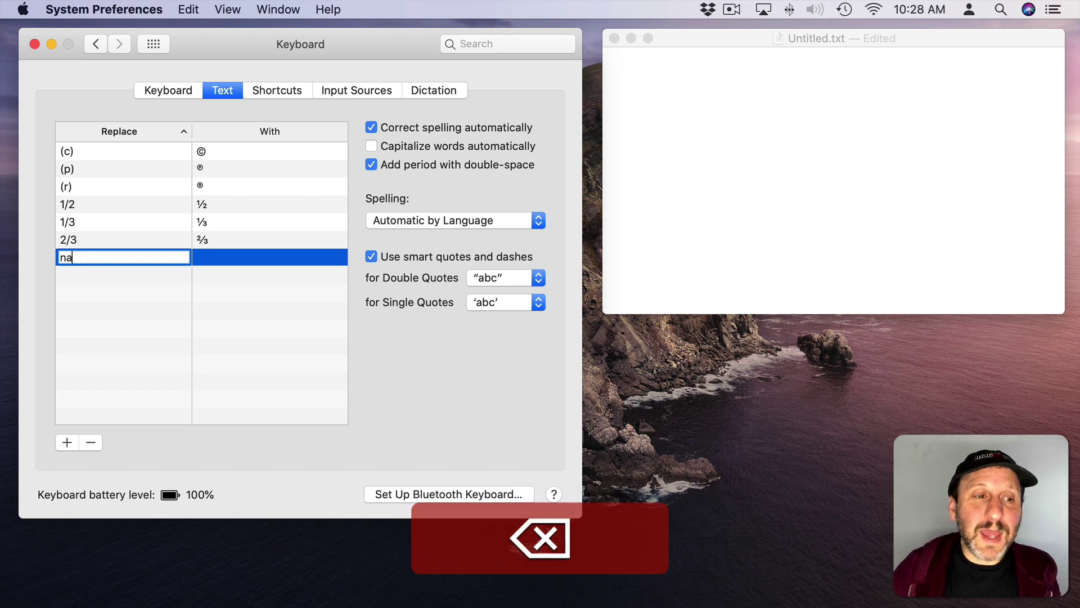
key(BackSpace)
key(BackSpace)
text(g)
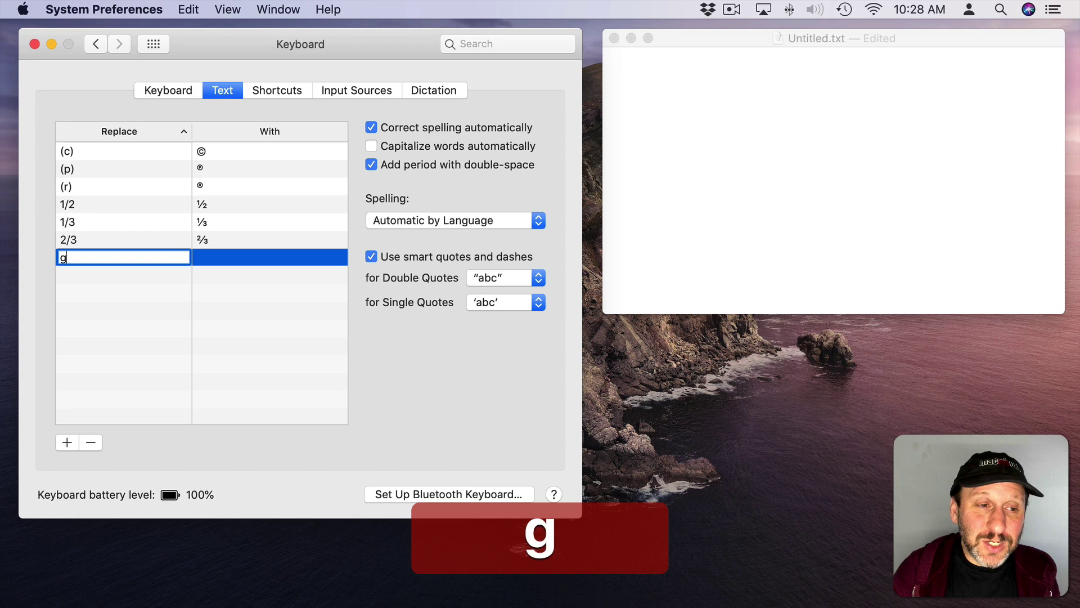
text(r)
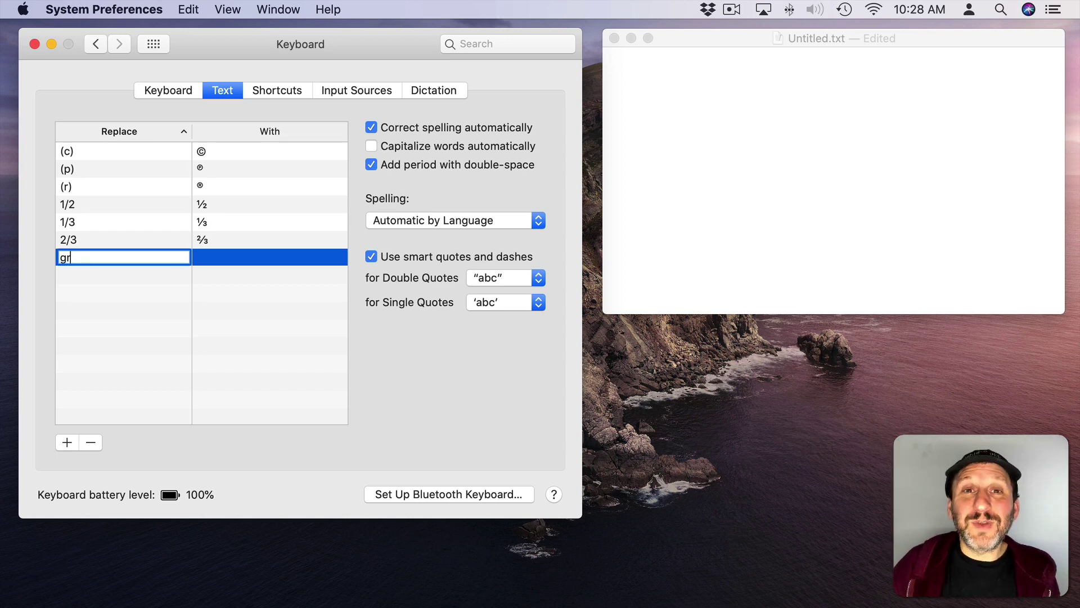
key(BackSpace)
text(x)
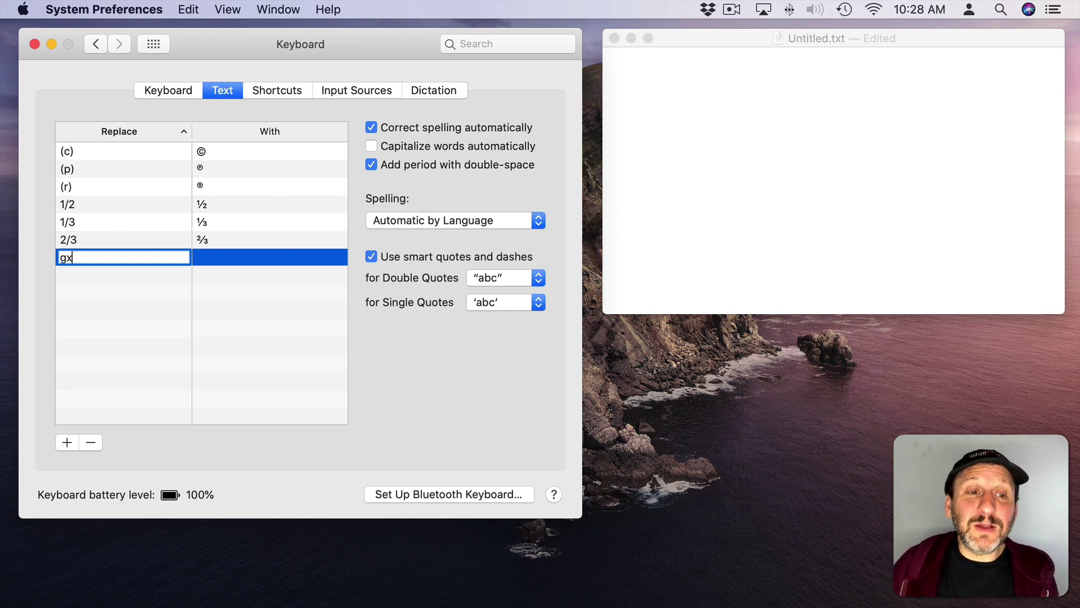
key(Tab)
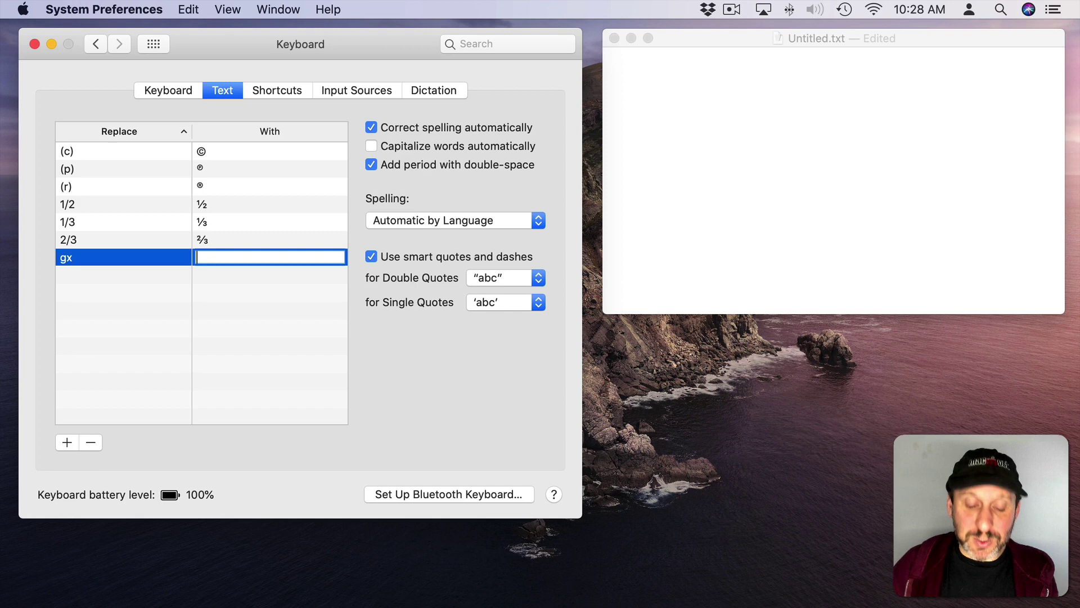
text(Gary Rosenz)
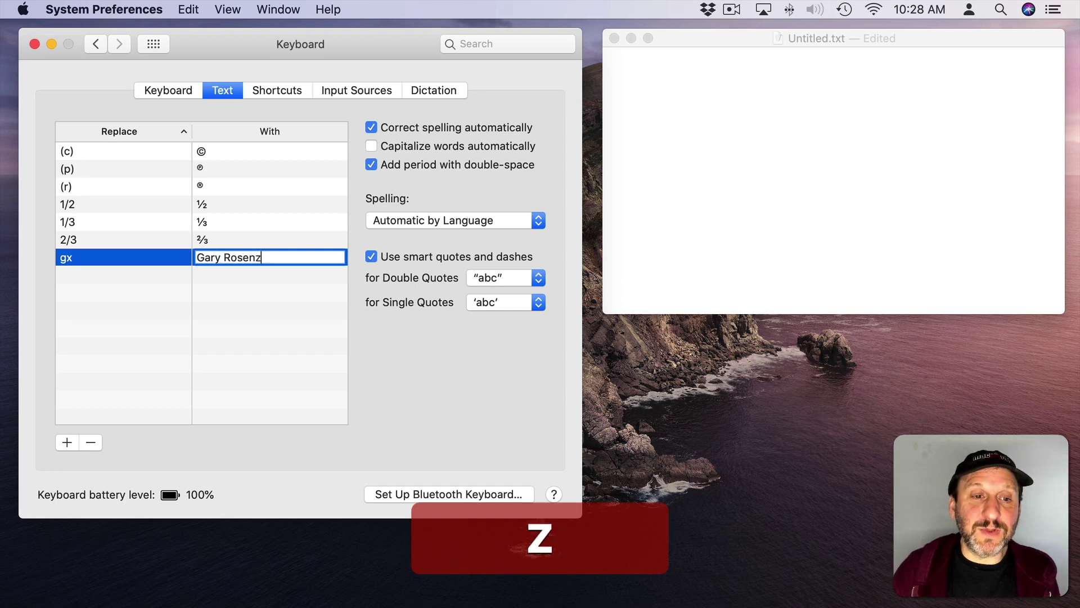
text(weig)
key(Return)
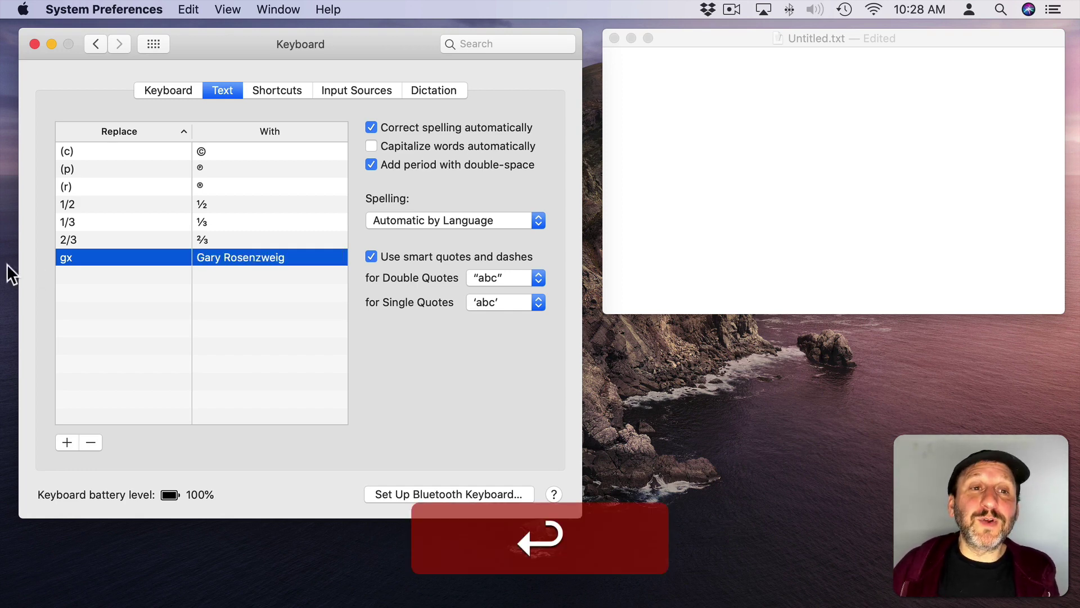
click(713, 95)
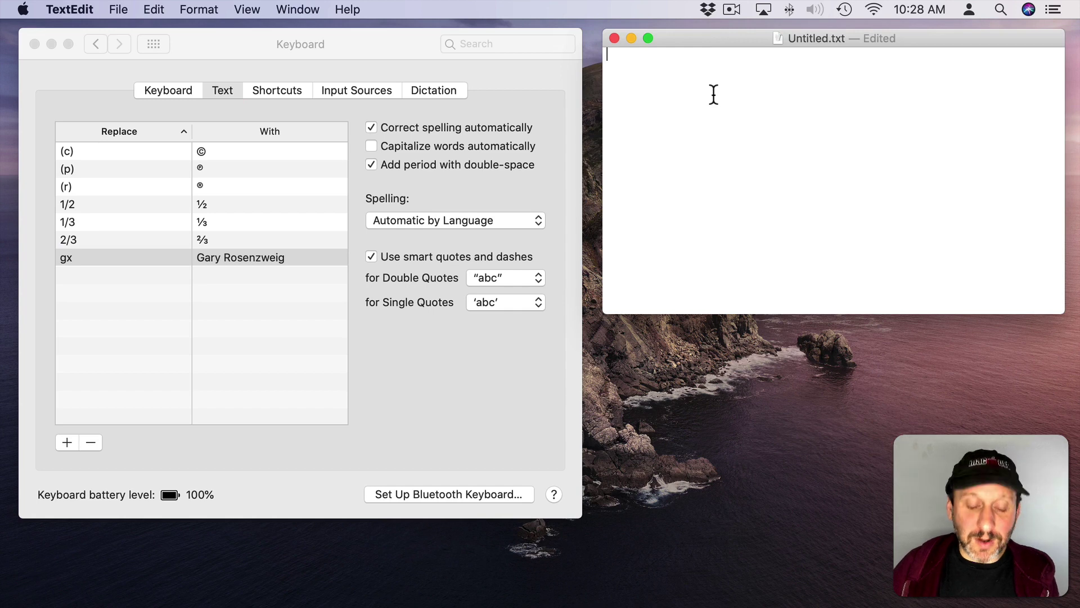
text(gx)
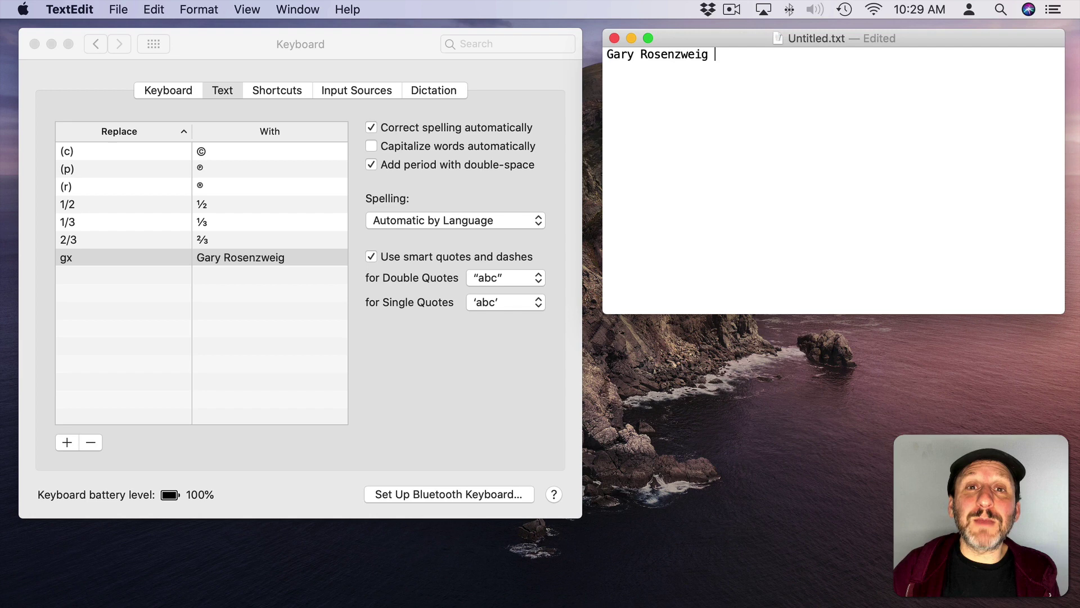
Step: Erase the expanded gx full-name test text from the TextEdit page
key(super+a)
key(BackSpace)
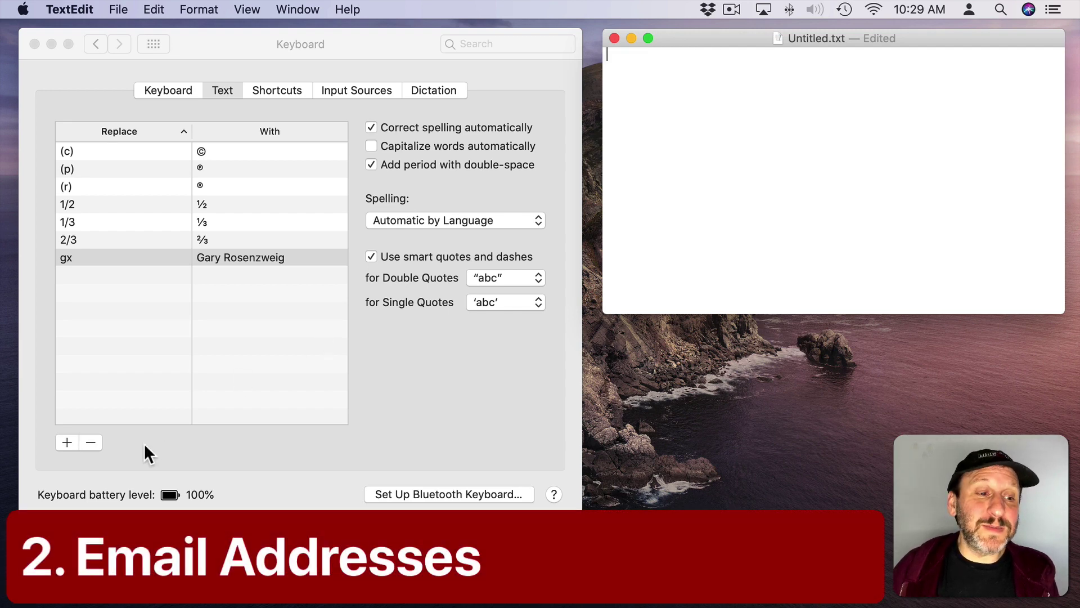
click(59, 444)
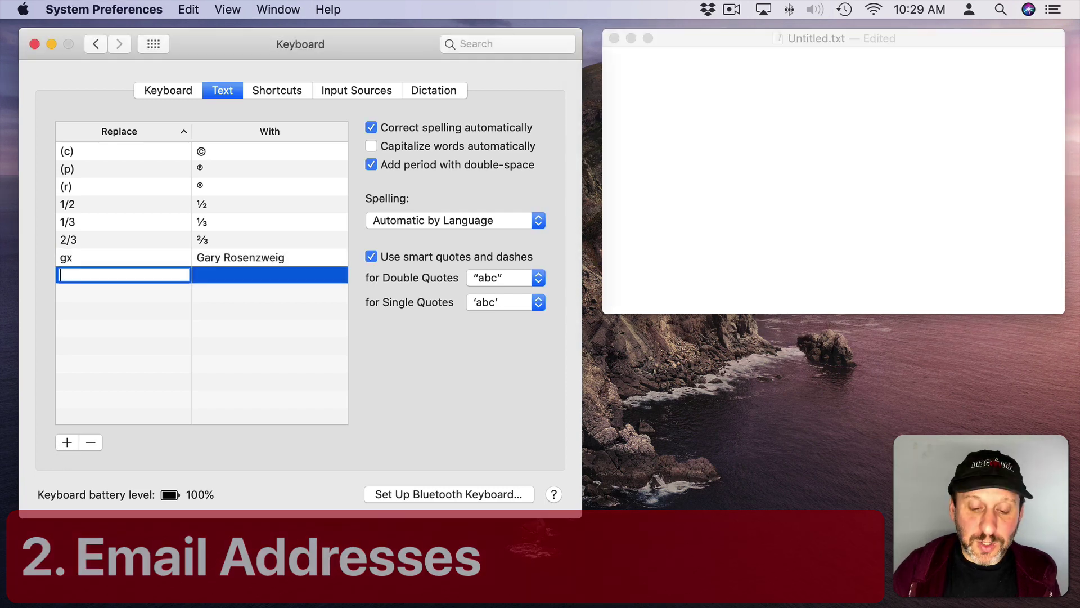
text(email)
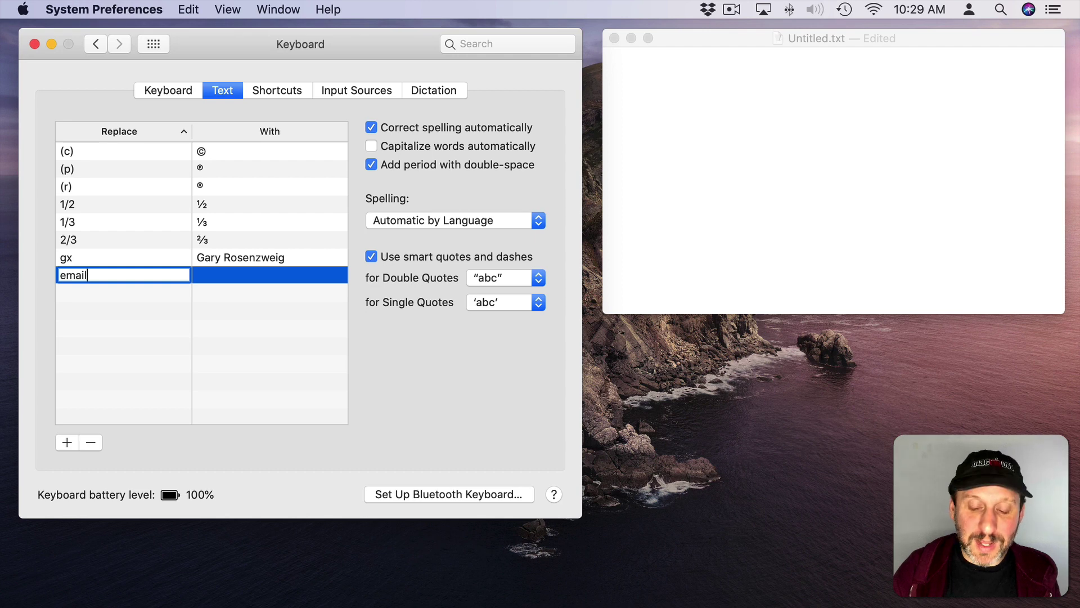
key(BackSpace)
key(BackSpace)
key(BackSpace)
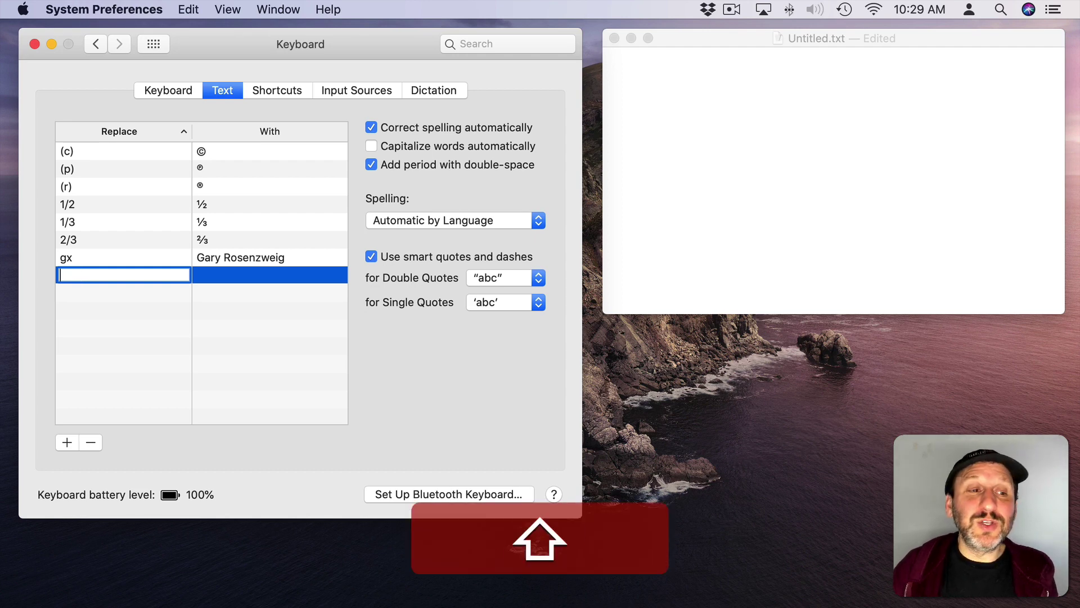
text(@@)
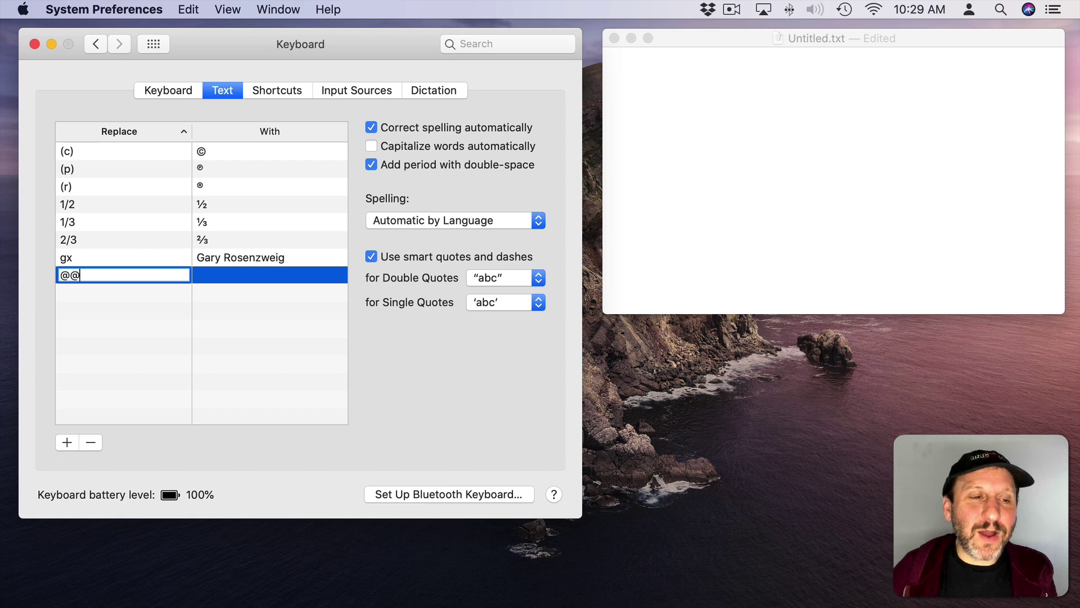
key(BackSpace)
key(BackSpace)
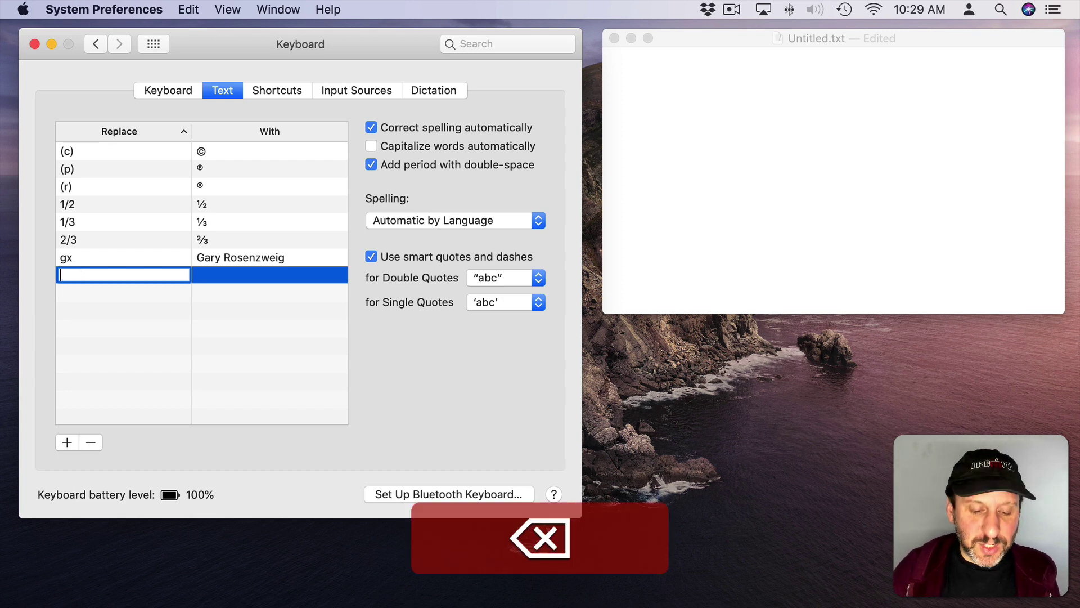
text(mx)
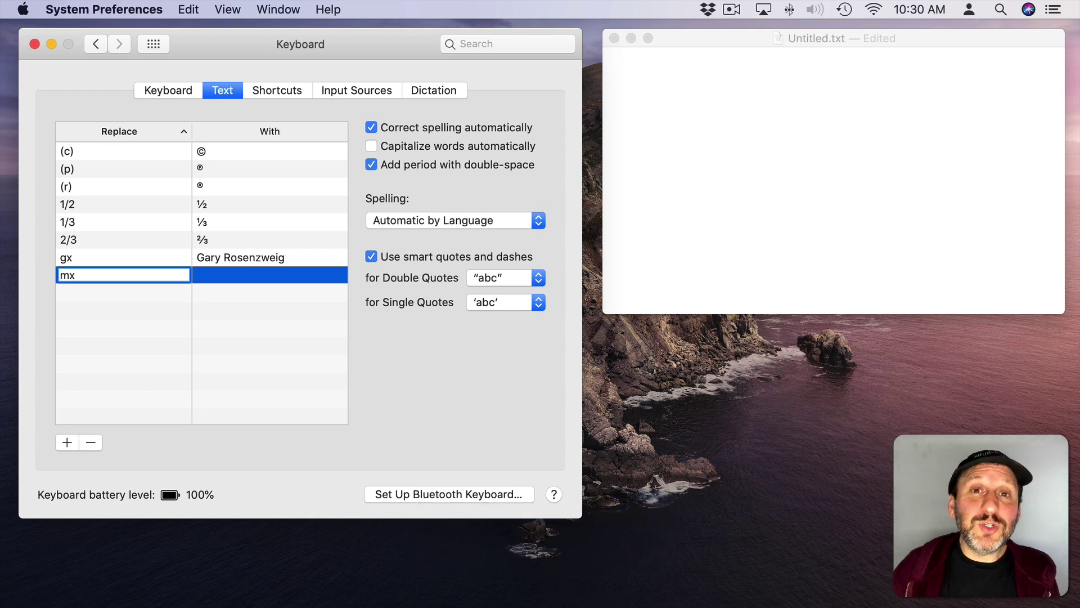
key(Tab)
key(super+BackSpace)
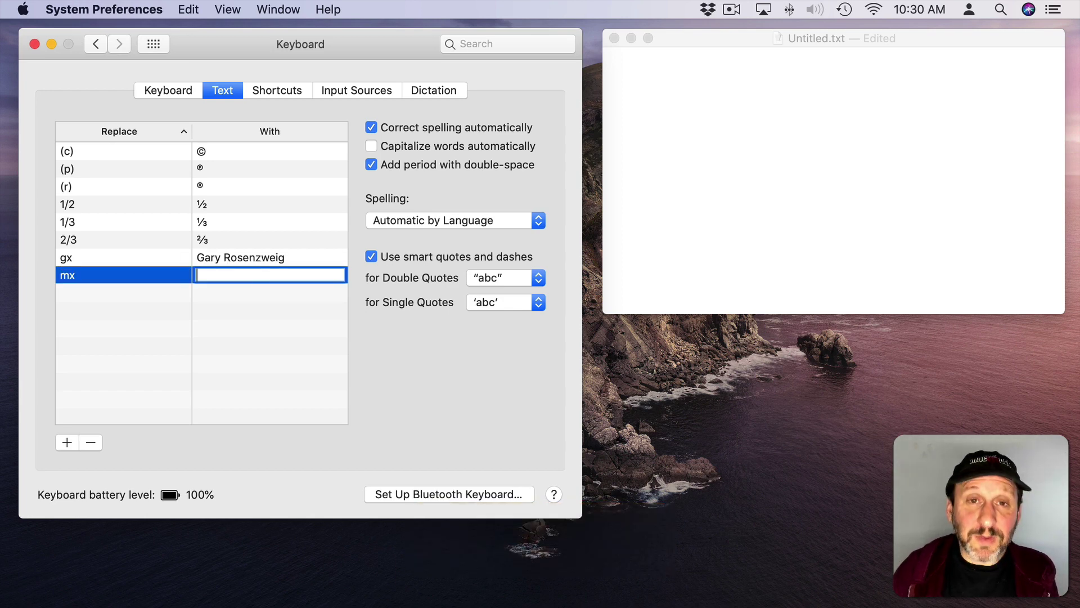
text(example@example.com)
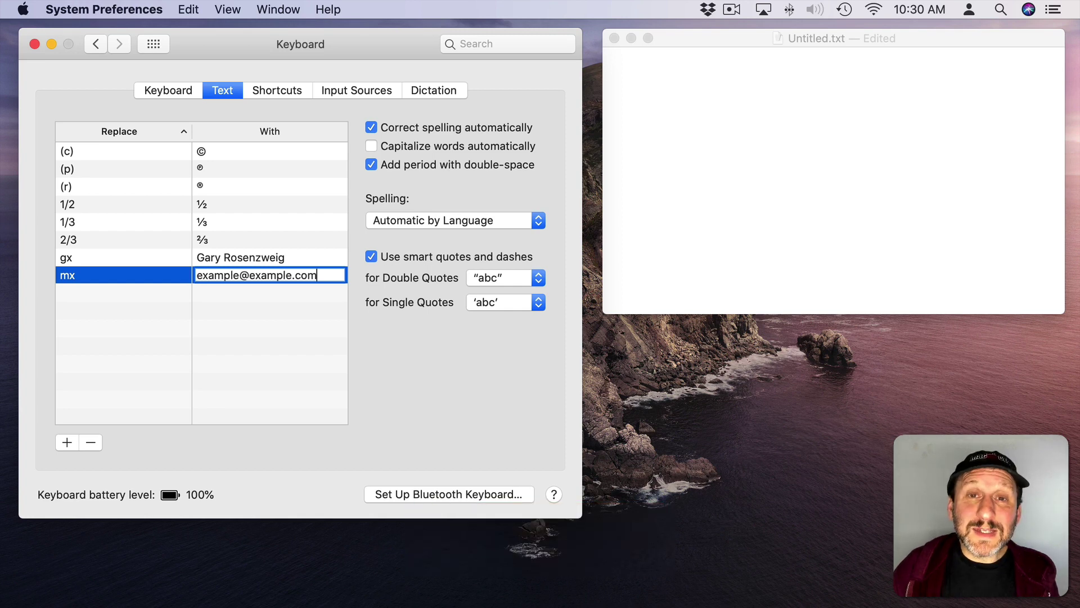
key(Return)
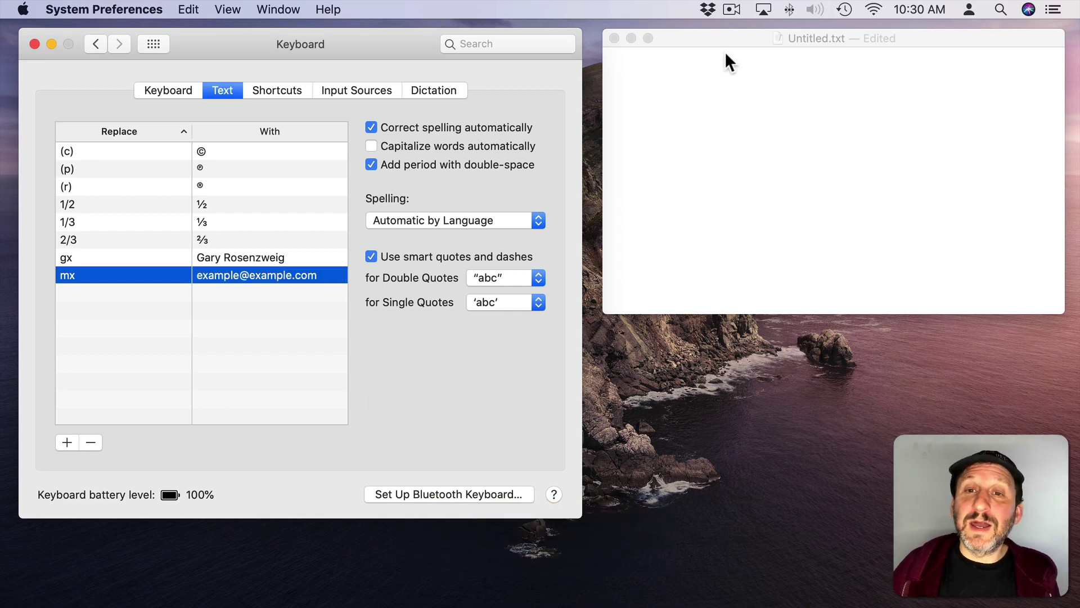
click(682, 75)
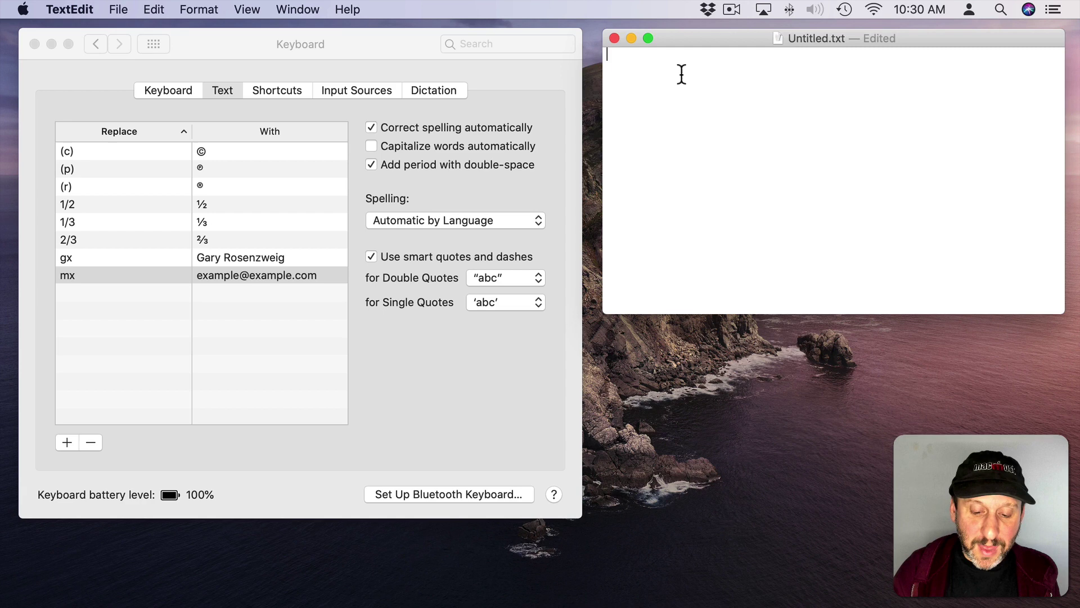
text(mx)
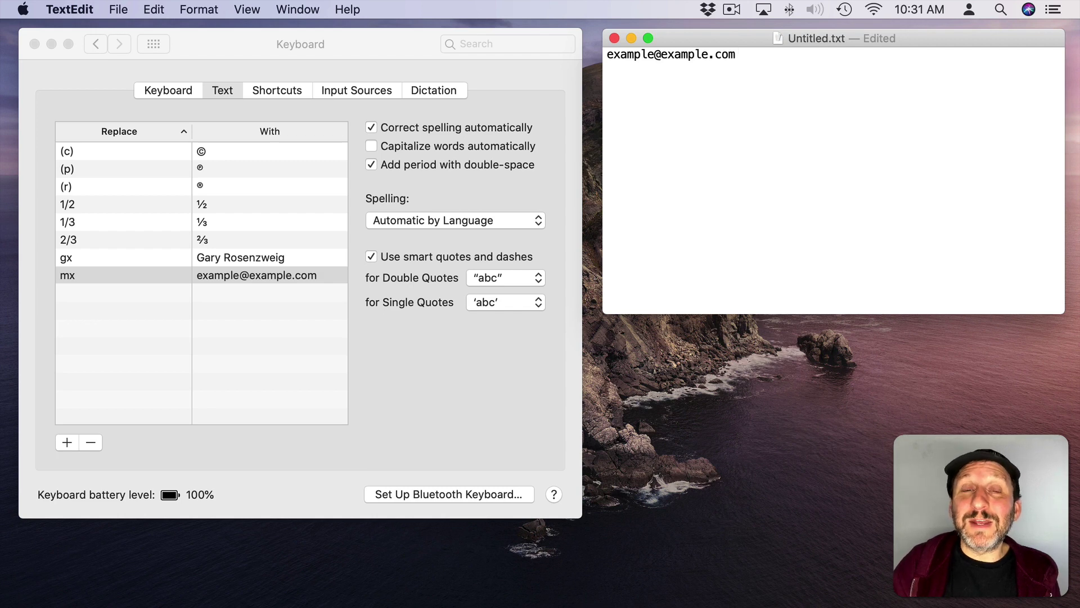
key(super+a)
key(BackSpace)
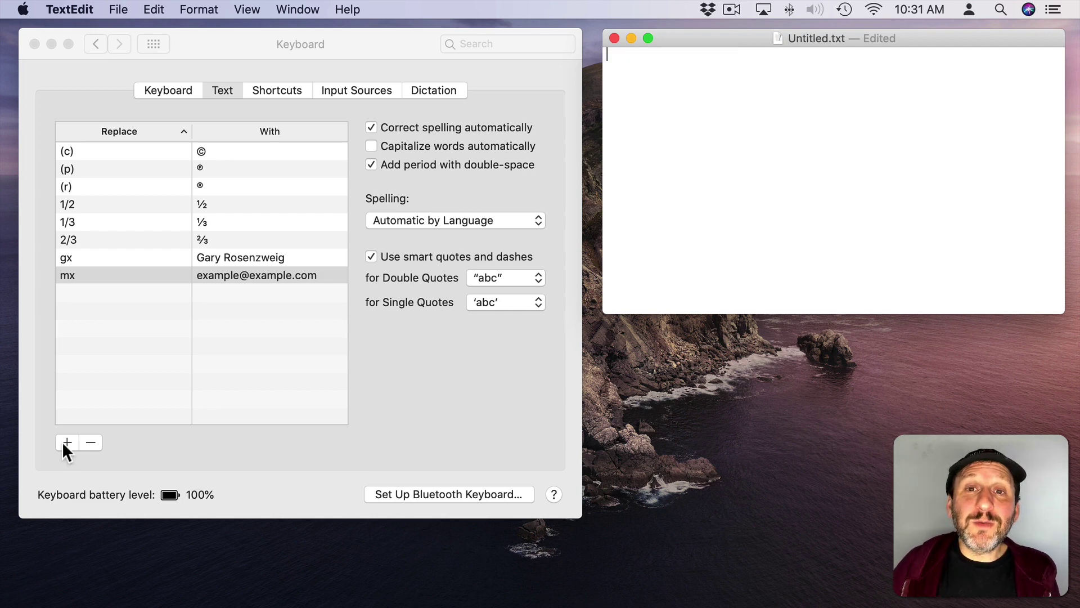
Step: Add replacement p1 for 1234 Street Road, Denver, CO 80201, and test it in TextEdit
click(66, 442)
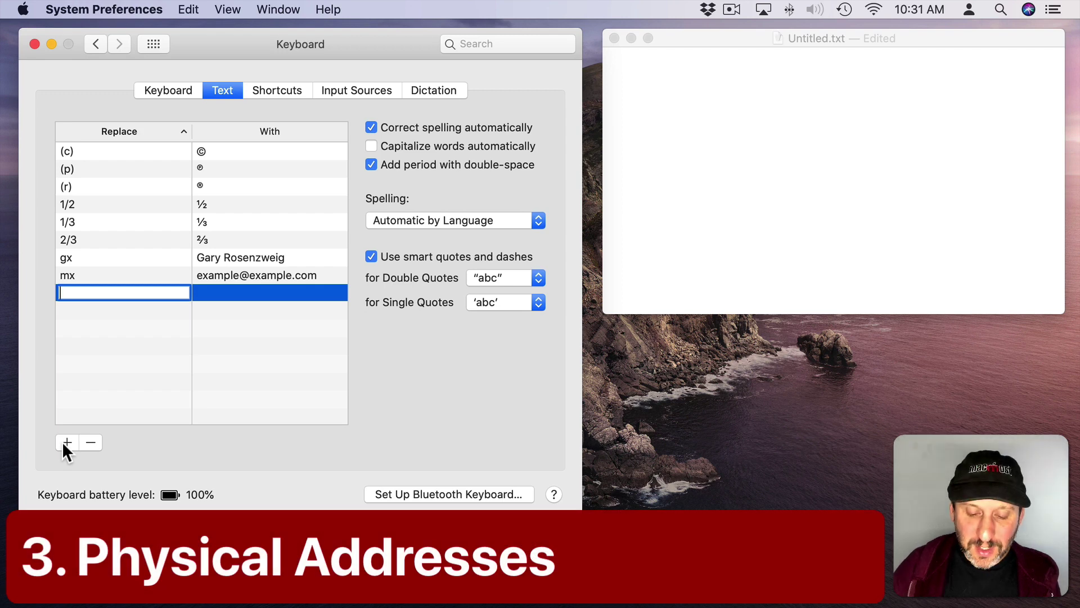
text(po)
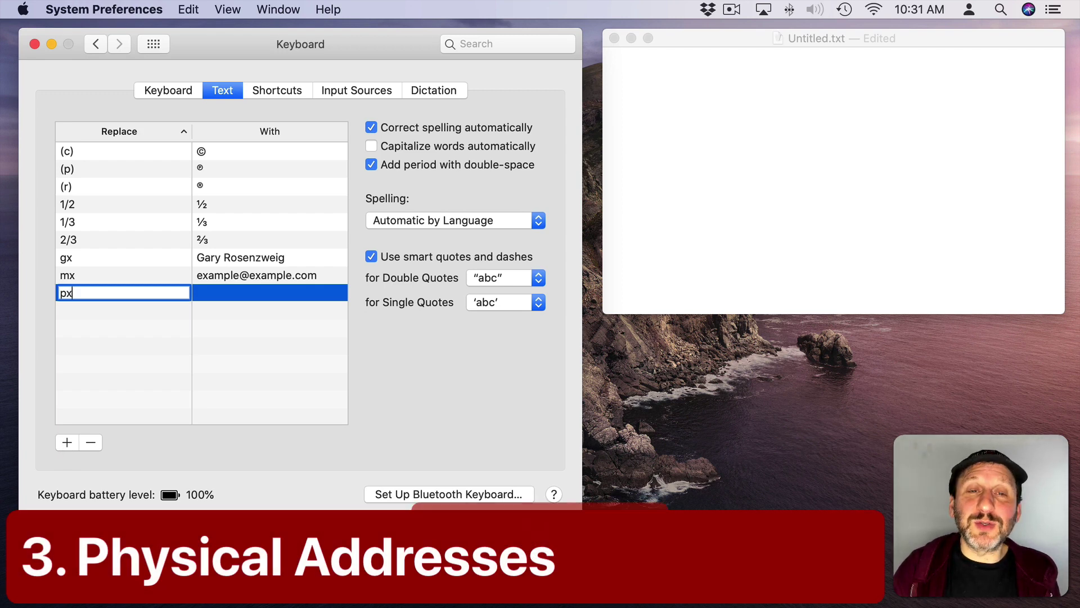
text(x)
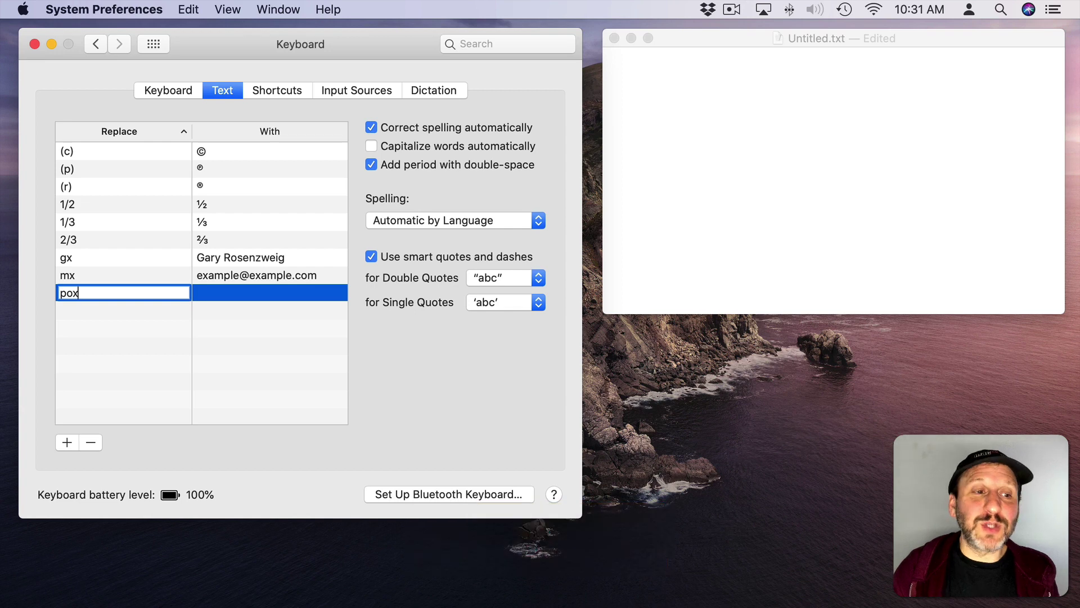
key(BackSpace)
key(BackSpace)
text(x)
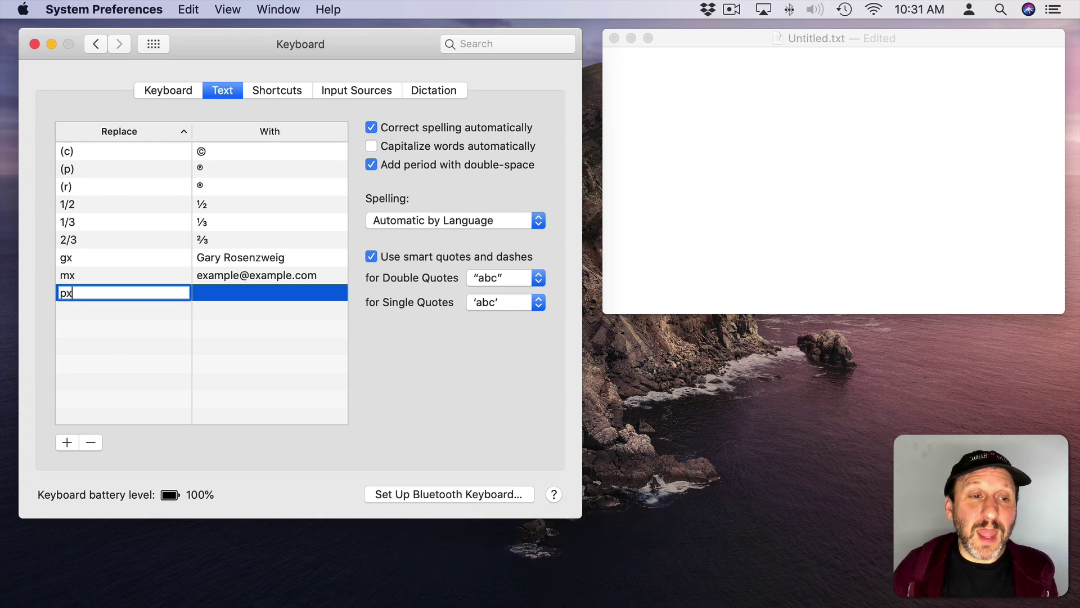
key(BackSpace)
text(1)
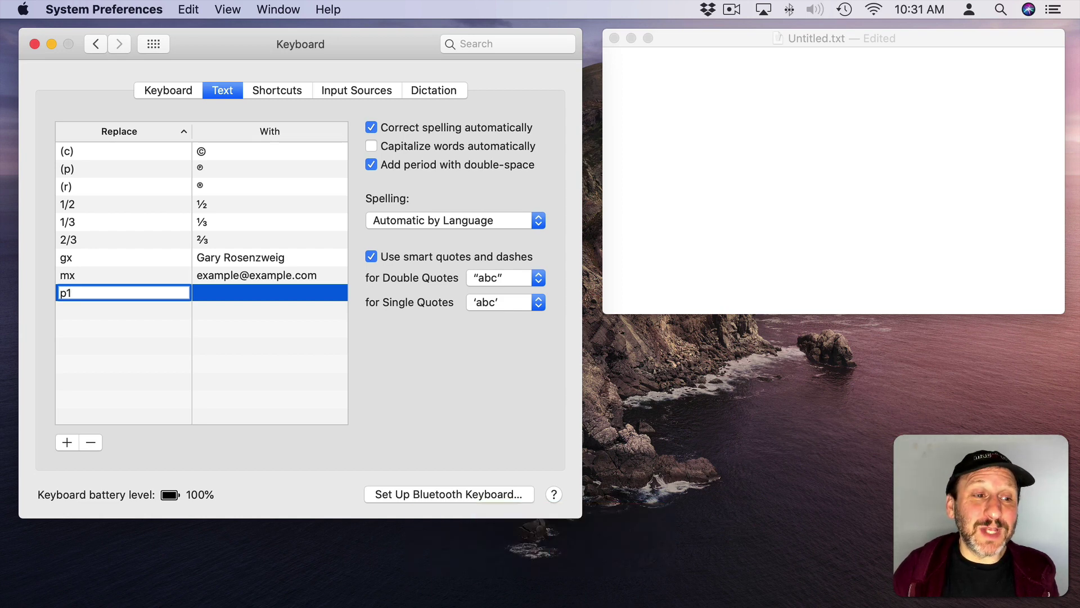
key(Tab)
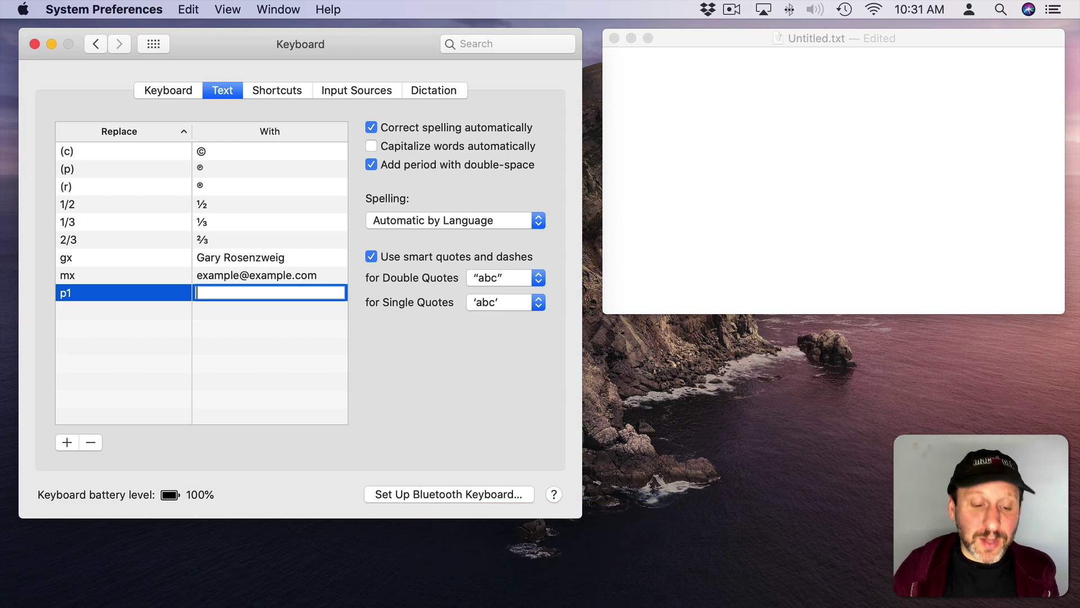
text(123 Street Road, Denver, CO 80201)
key(Return)
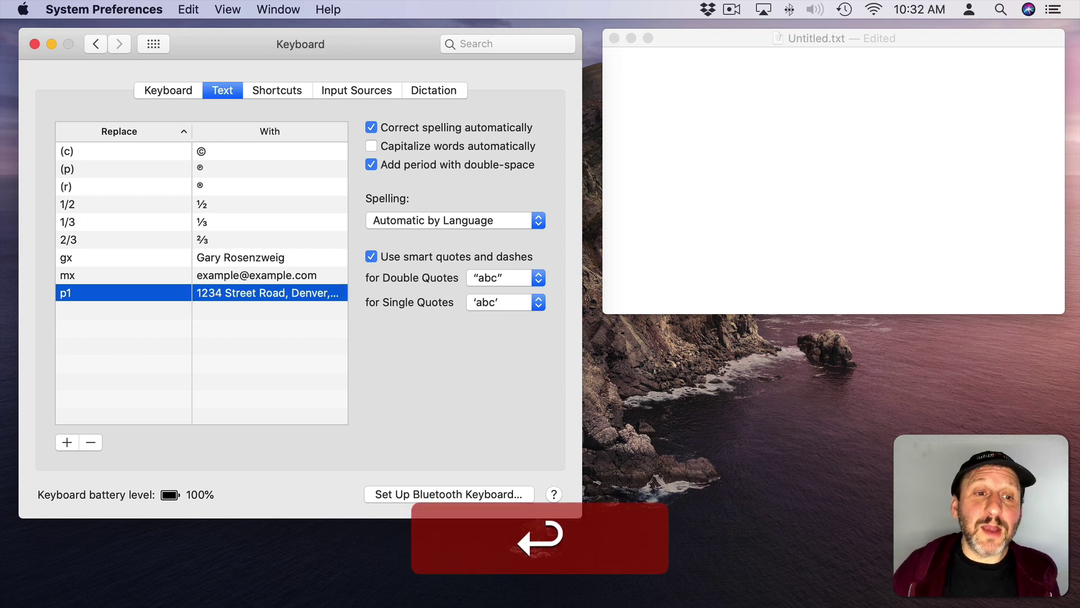
click(681, 113)
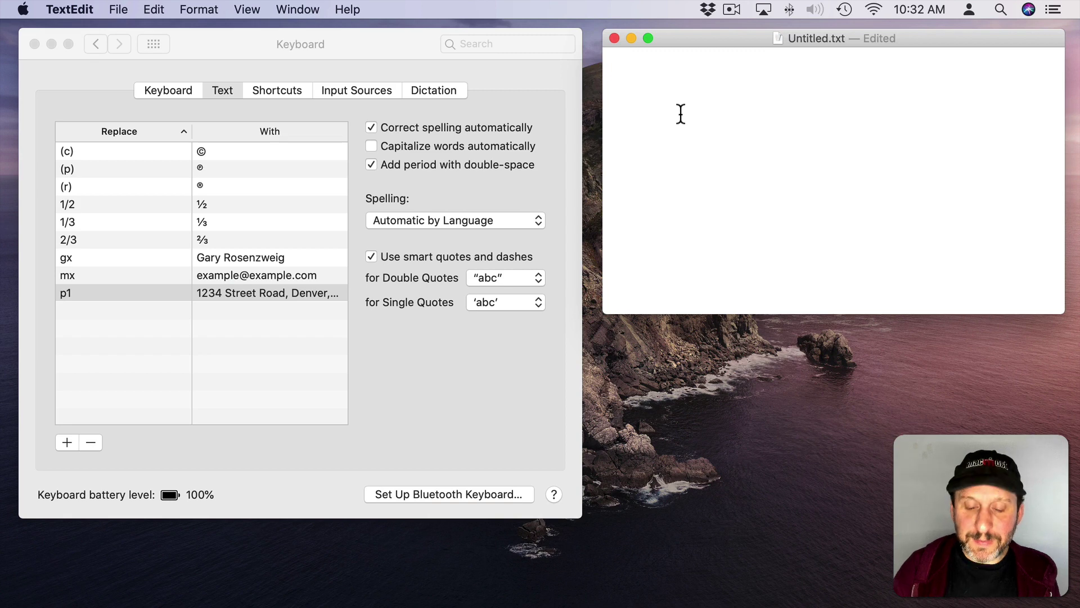
text(p1)
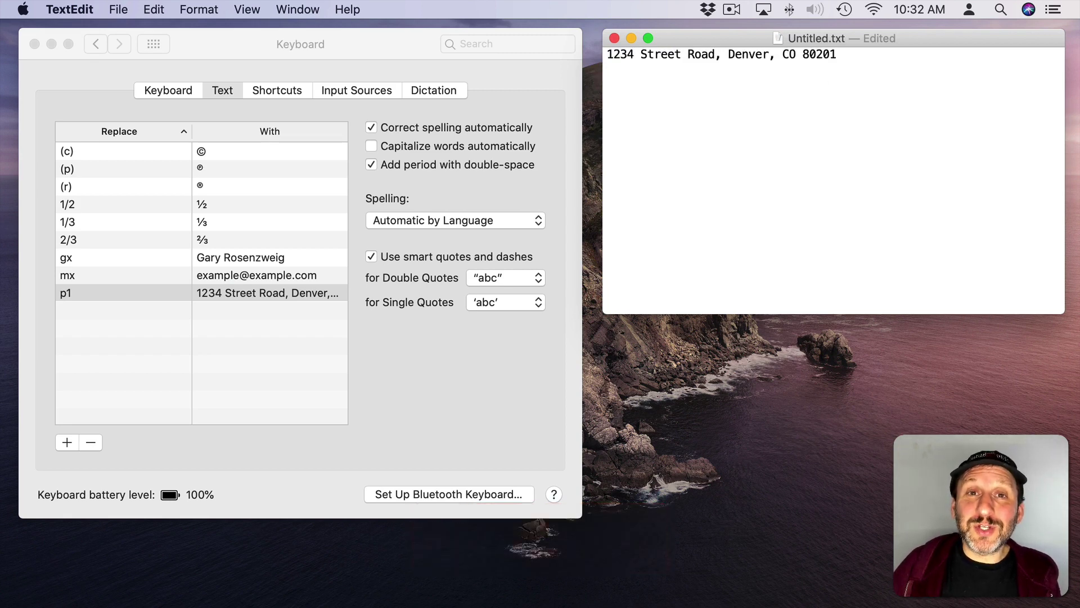
Step: Remove the comma and space before Denver in p1's address
click(256, 296)
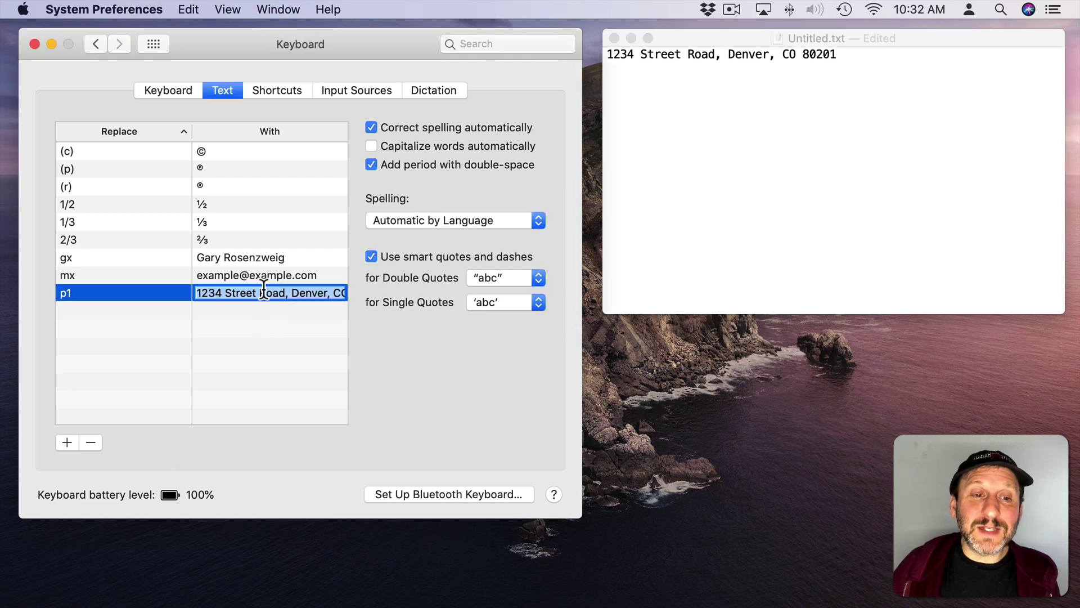
click(290, 293)
key(BackSpace)
key(BackSpace)
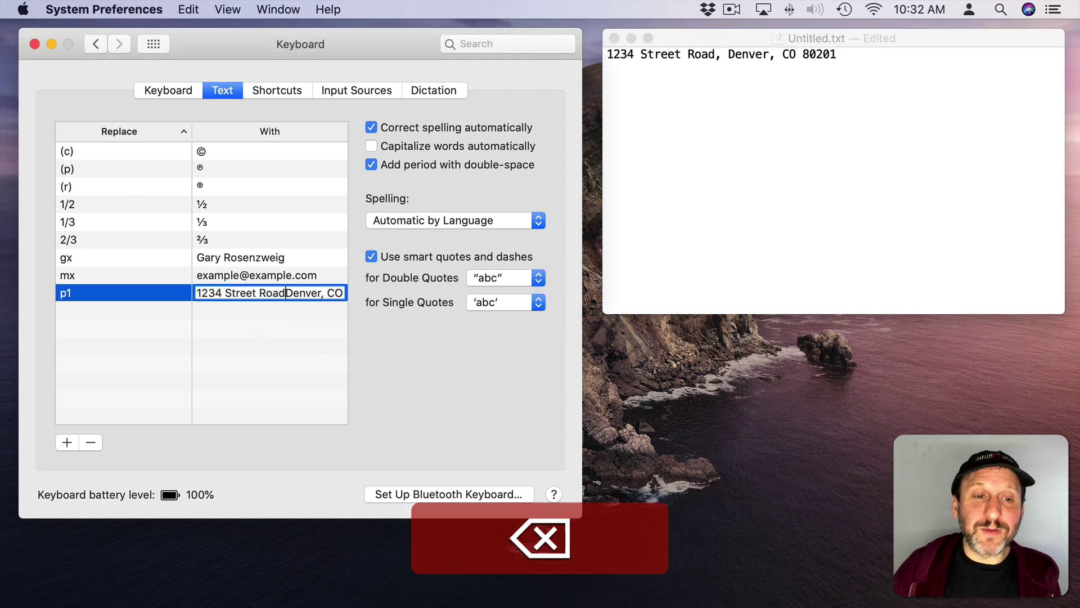
key(Return)
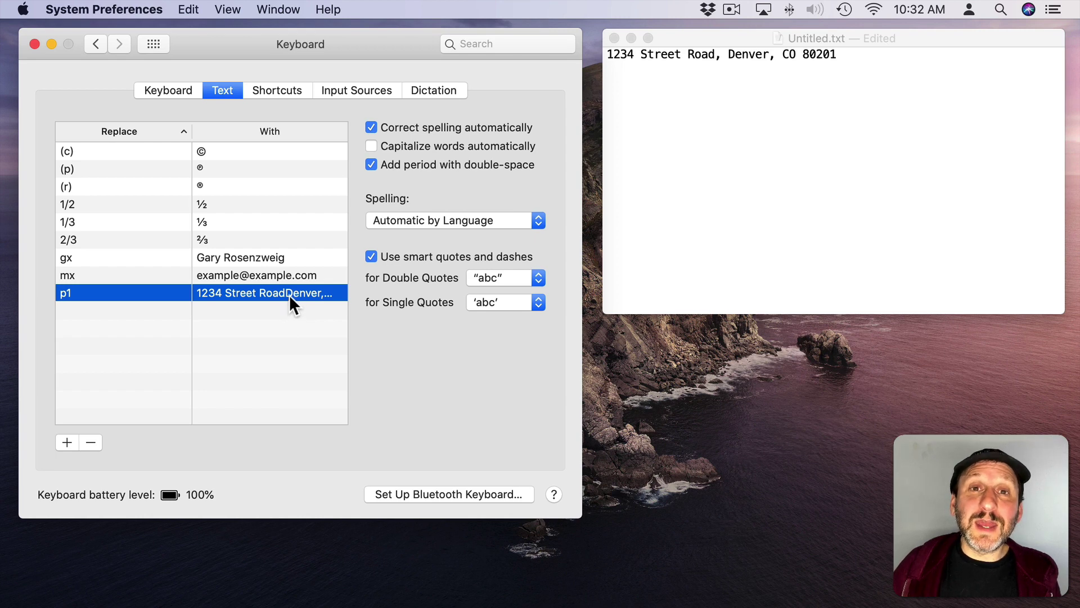
Step: Break p1's address onto two lines at Denver and save it
click(280, 293)
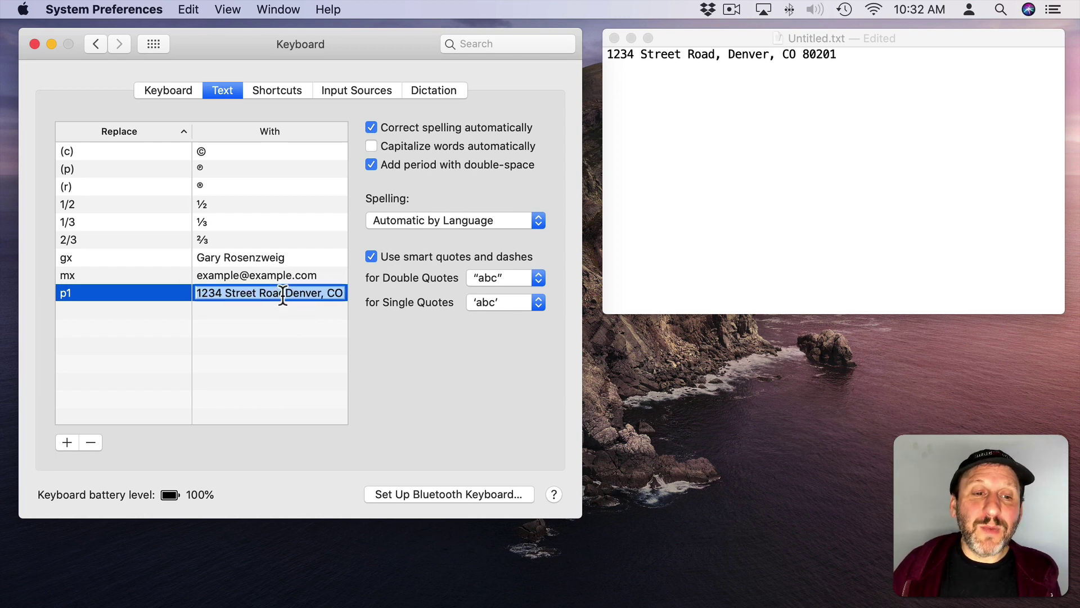
key(alt)
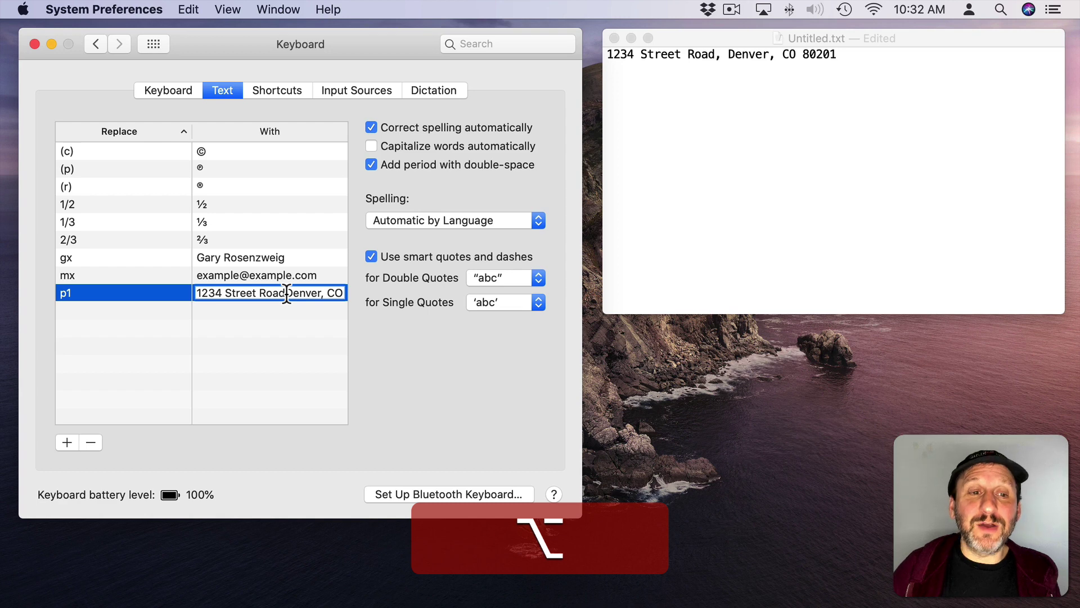
key(alt+Return)
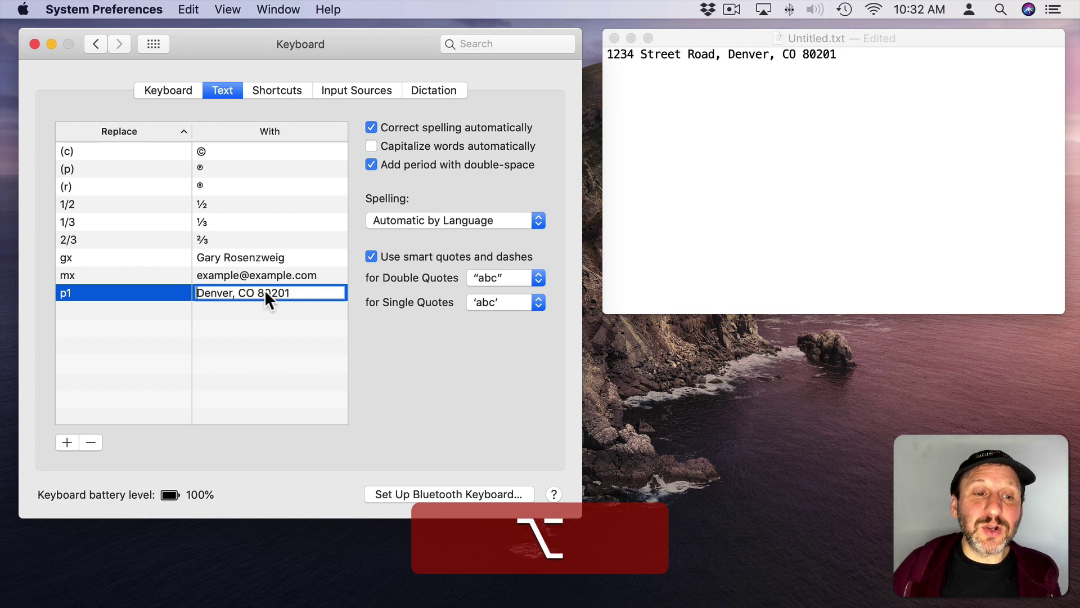
key(Down)
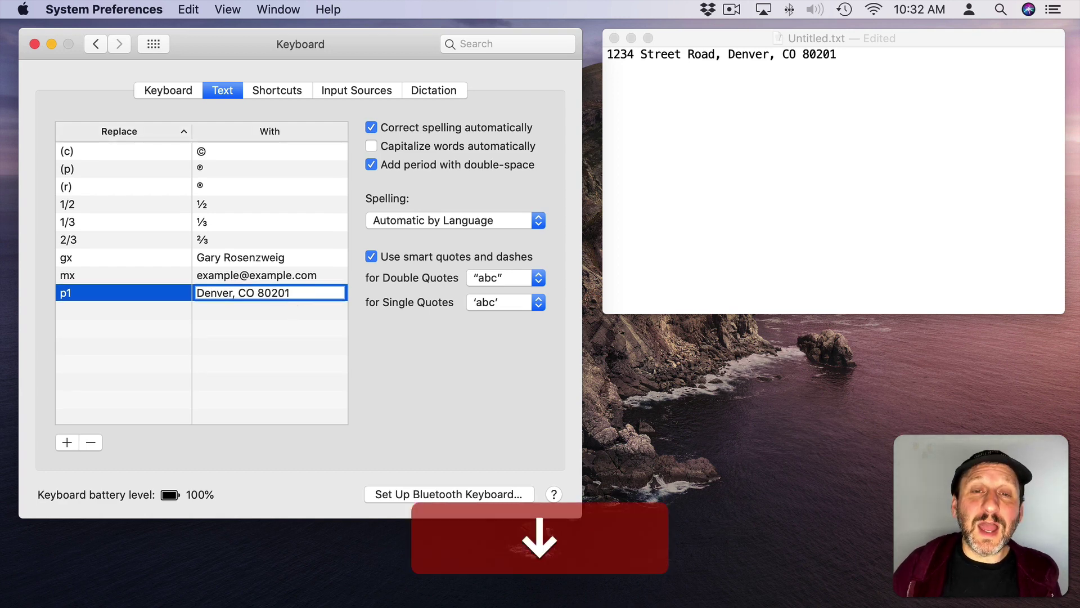
key(Up)
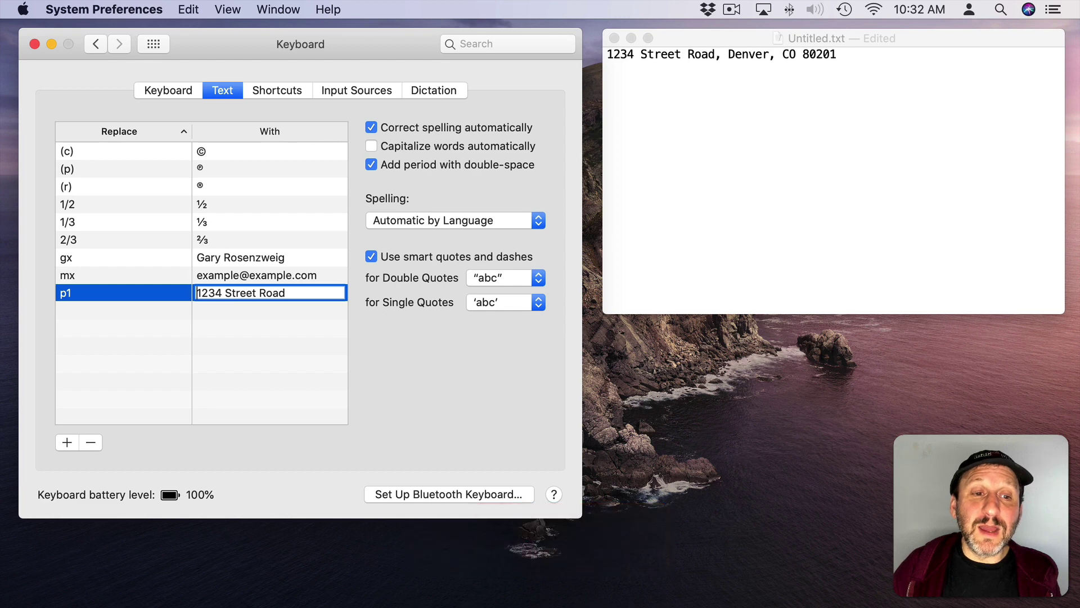
key(Down)
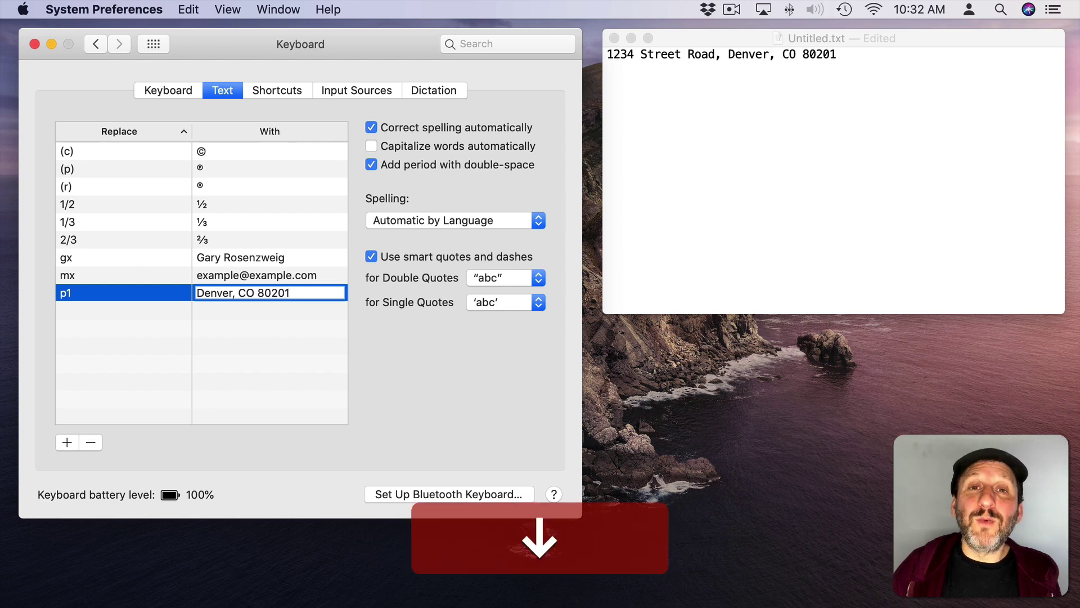
key(Return)
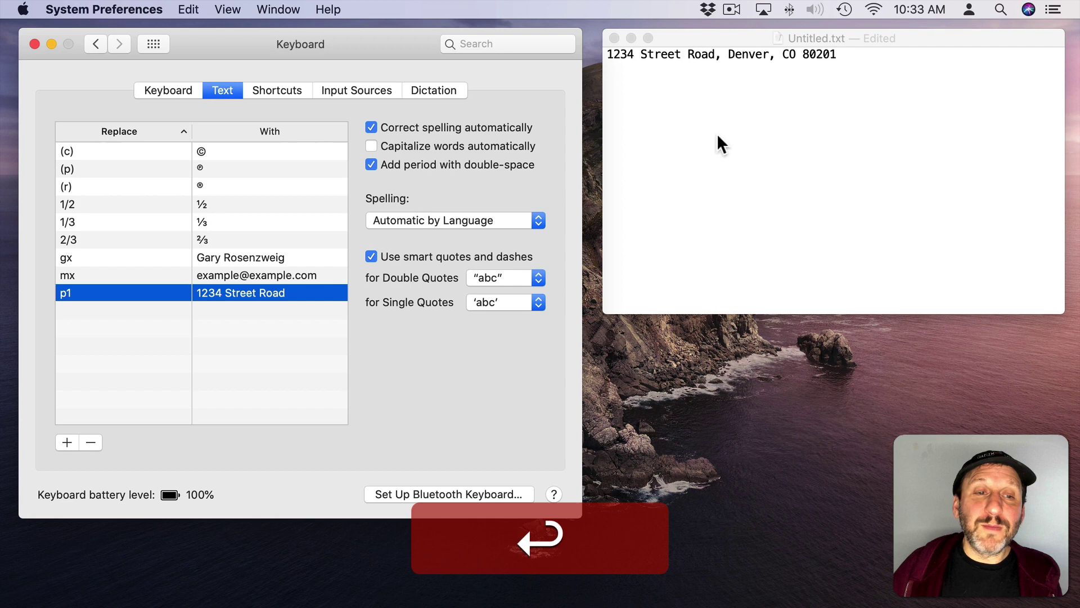
Step: Test p1 in TextEdit, expanding into the two-line address
click(829, 116)
key(super+a)
text(p1)
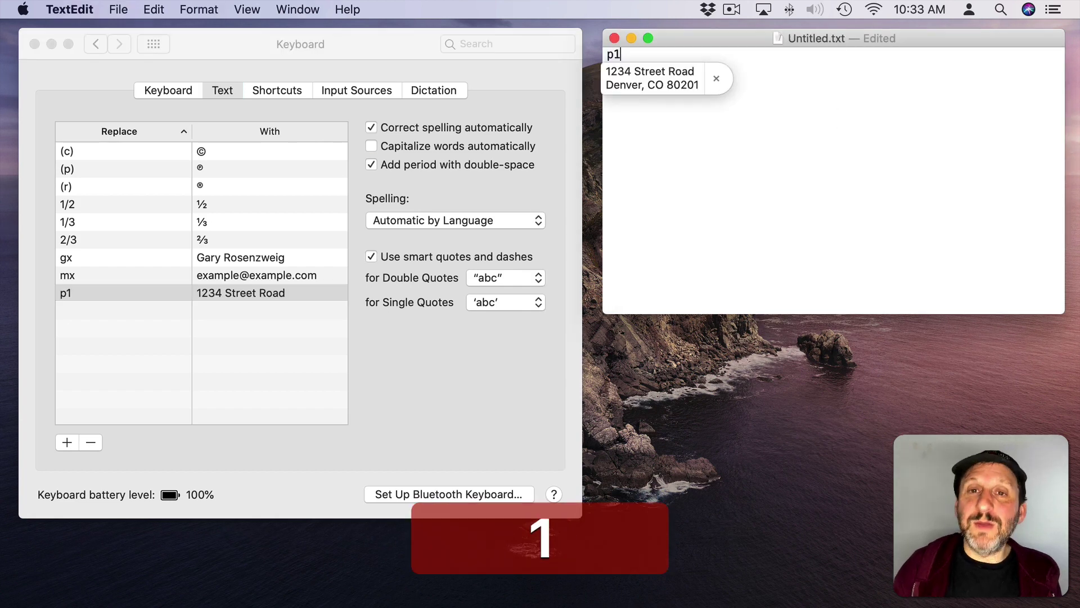
key(Return)
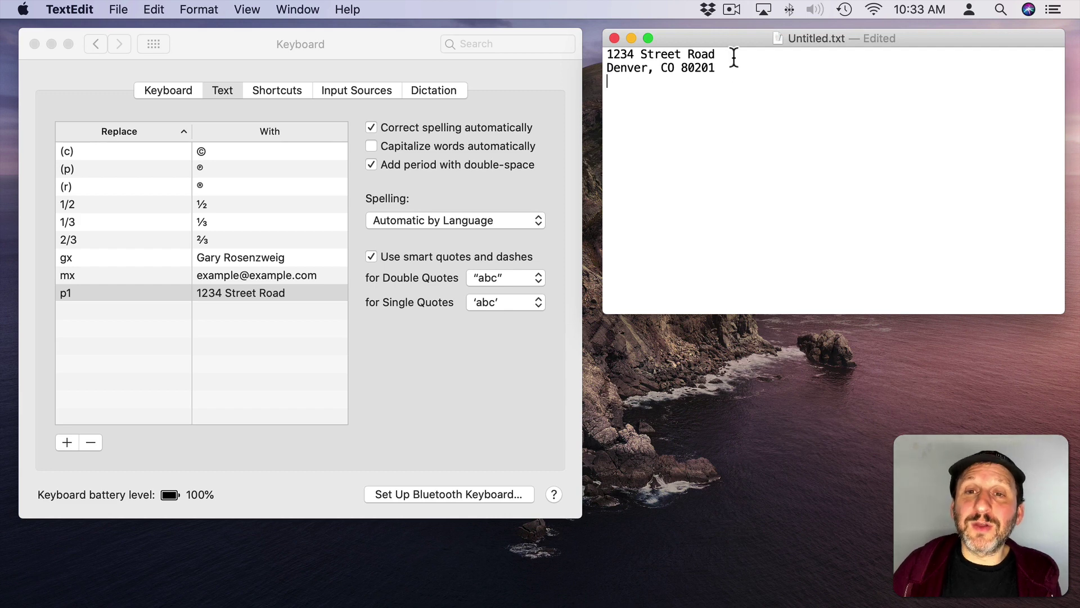
Step: Copy the two-line address from TextEdit into p1's replacement text
drag(749, 79, 544, 35)
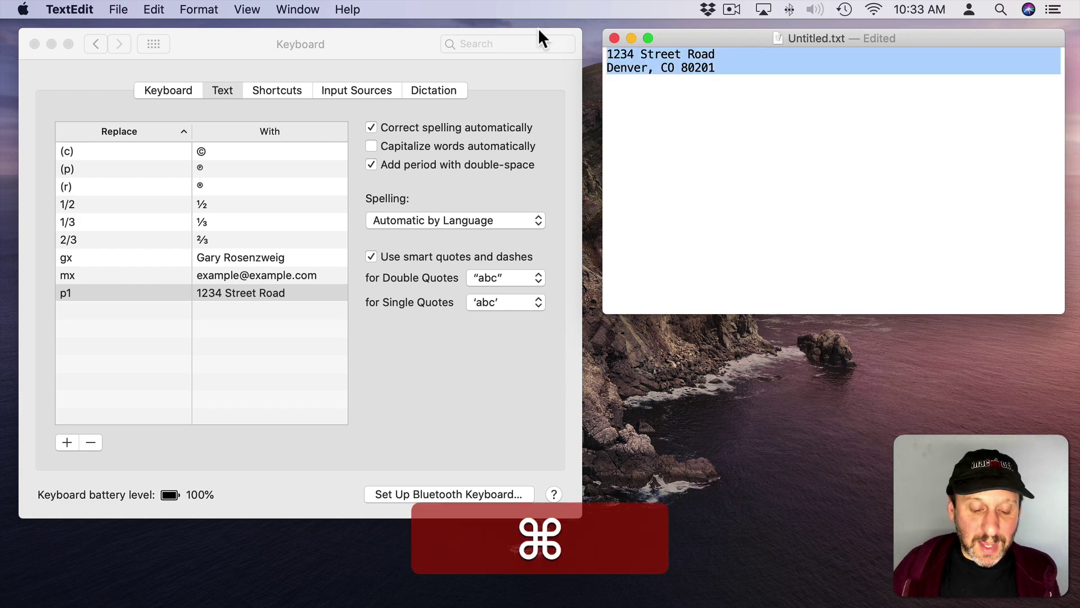
key(super+c)
click(246, 287)
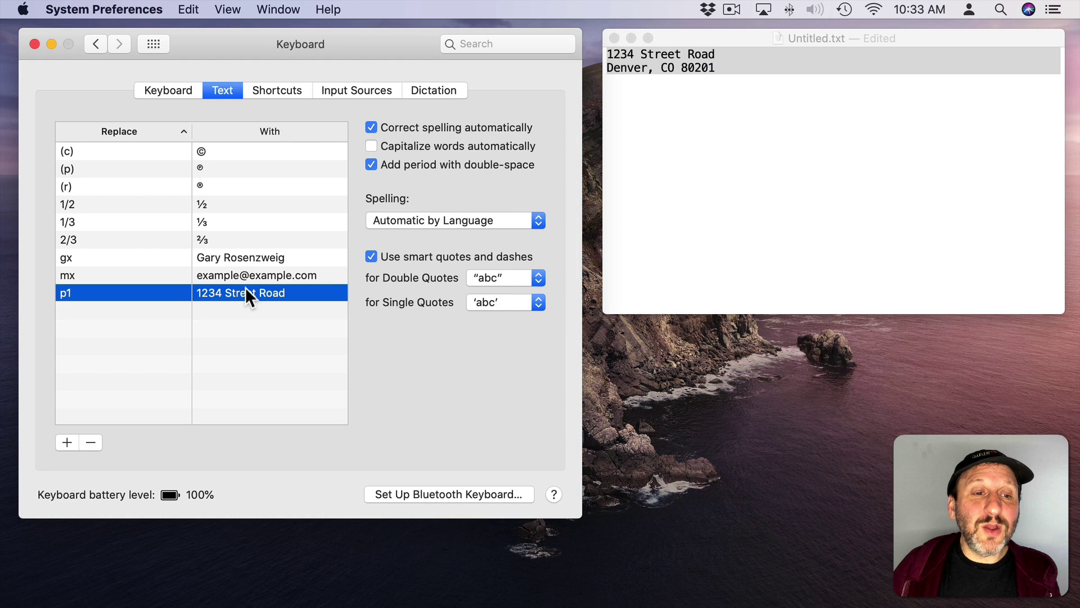
key(BackSpace)
key(super+BackSpace)
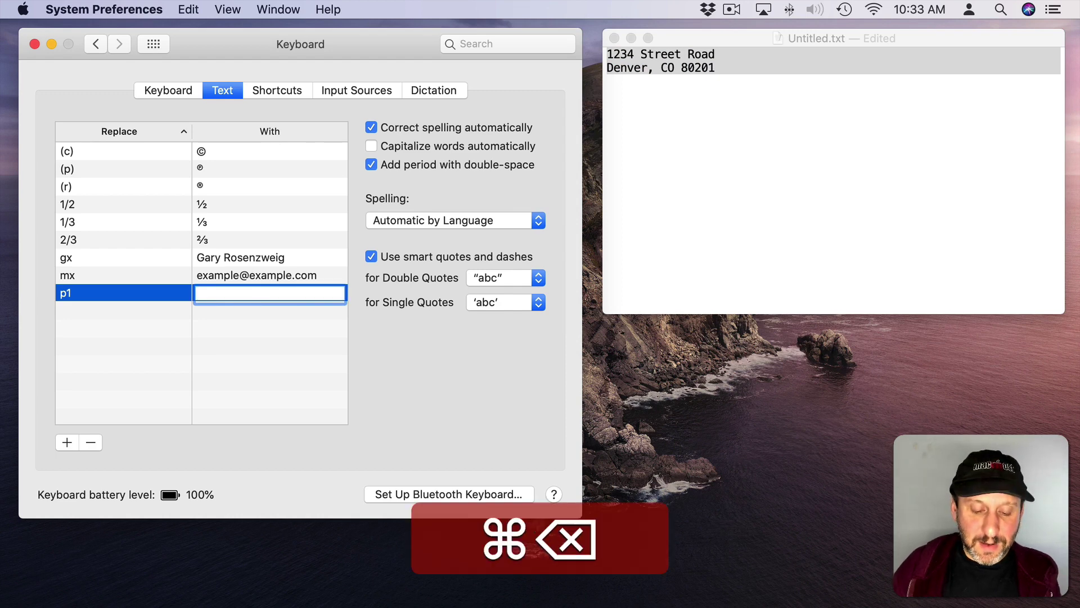
key(super+v)
key(Return)
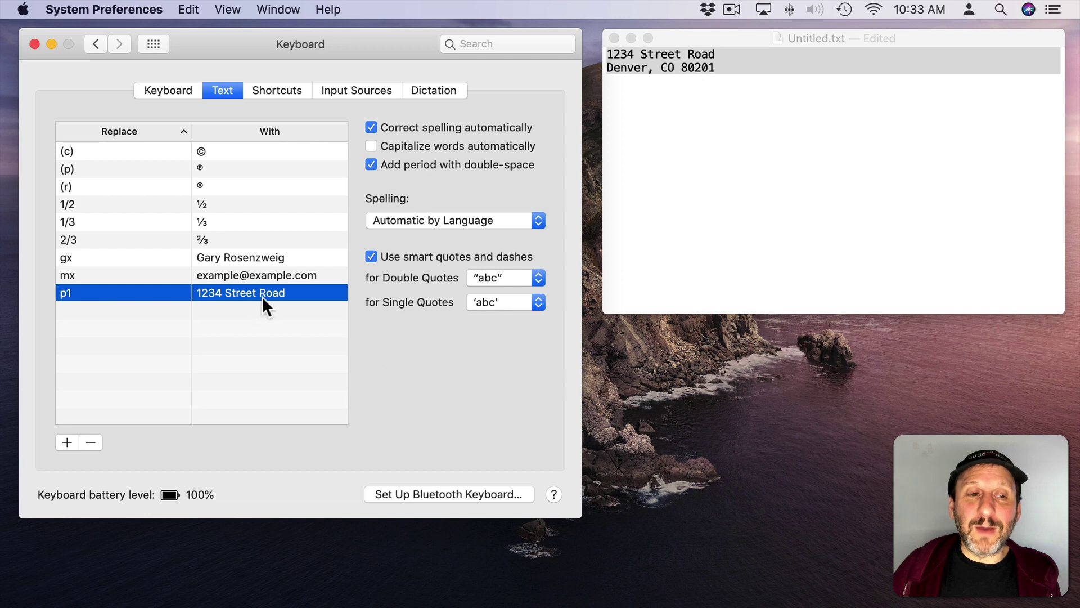
click(65, 444)
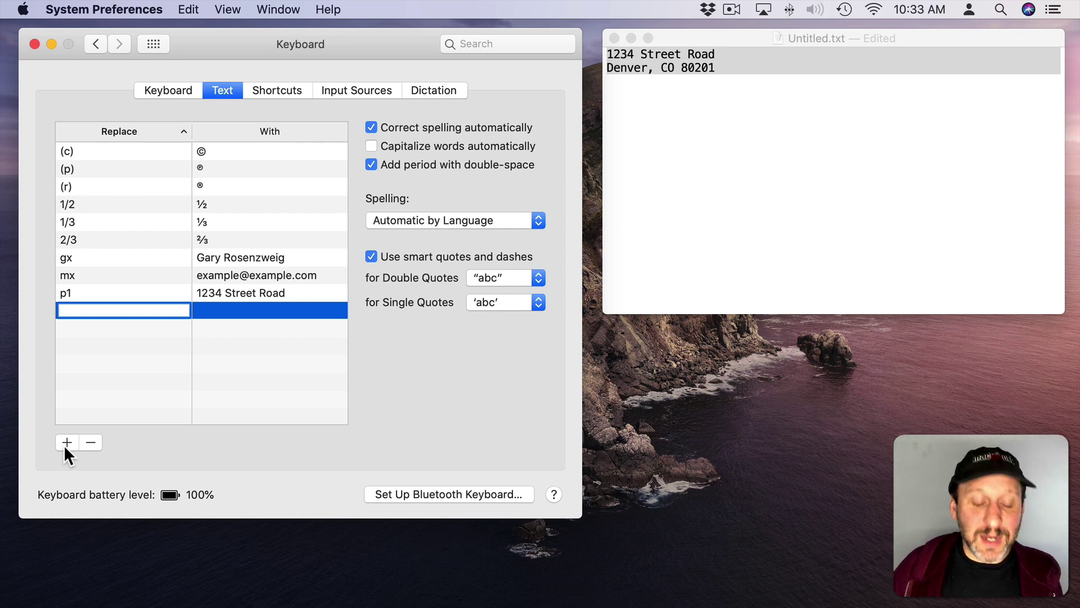
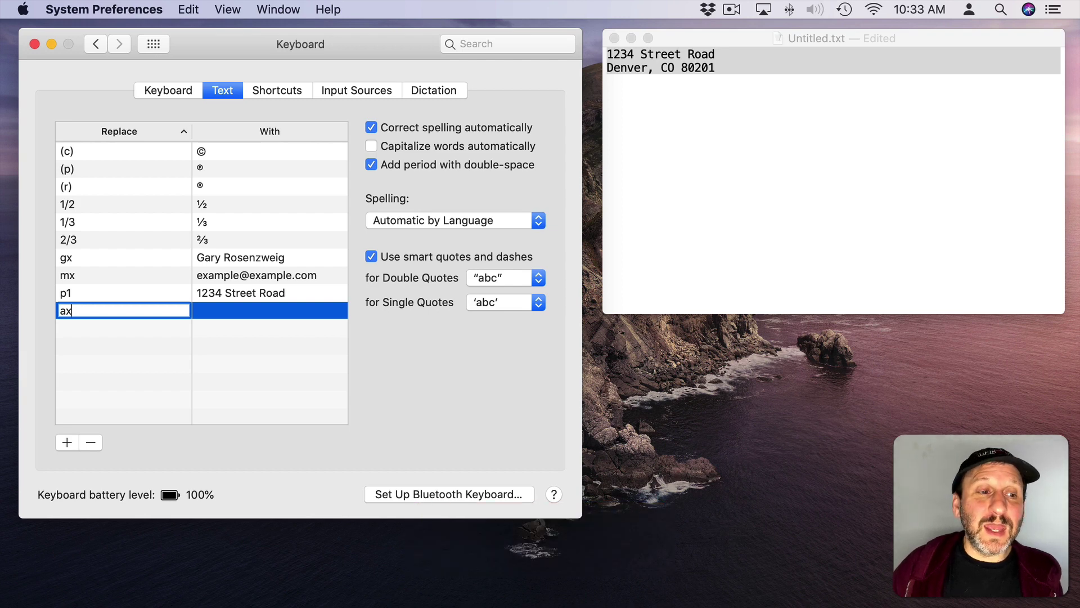
key(Tab)
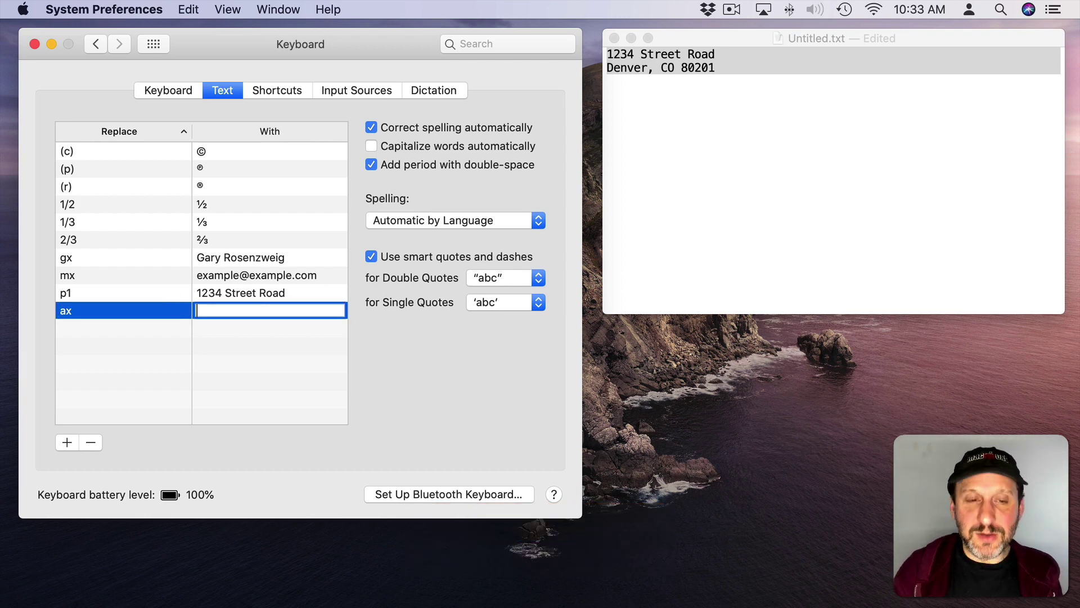
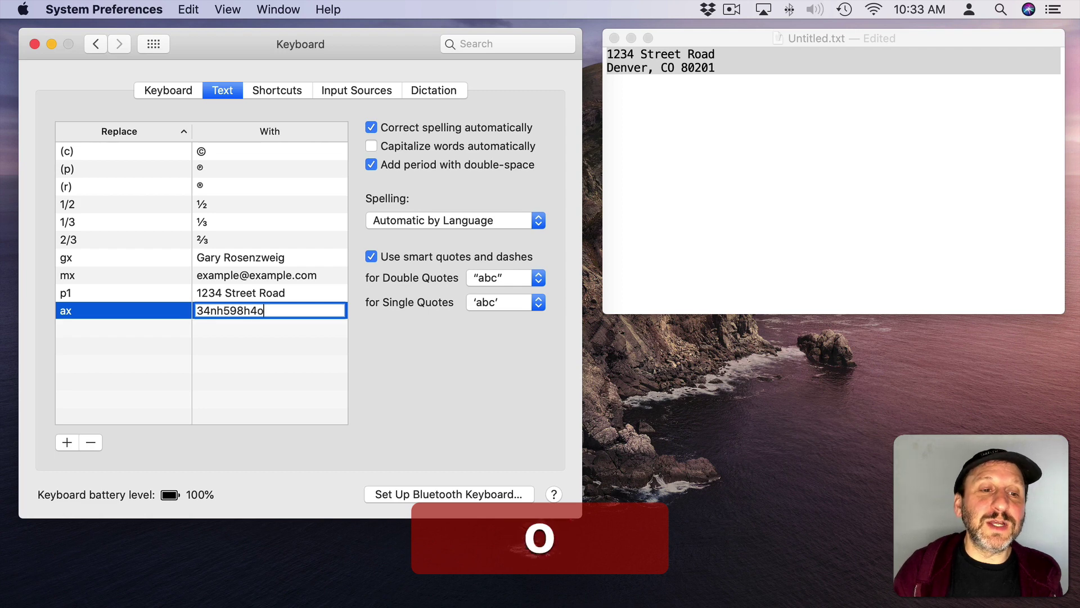
key(Return)
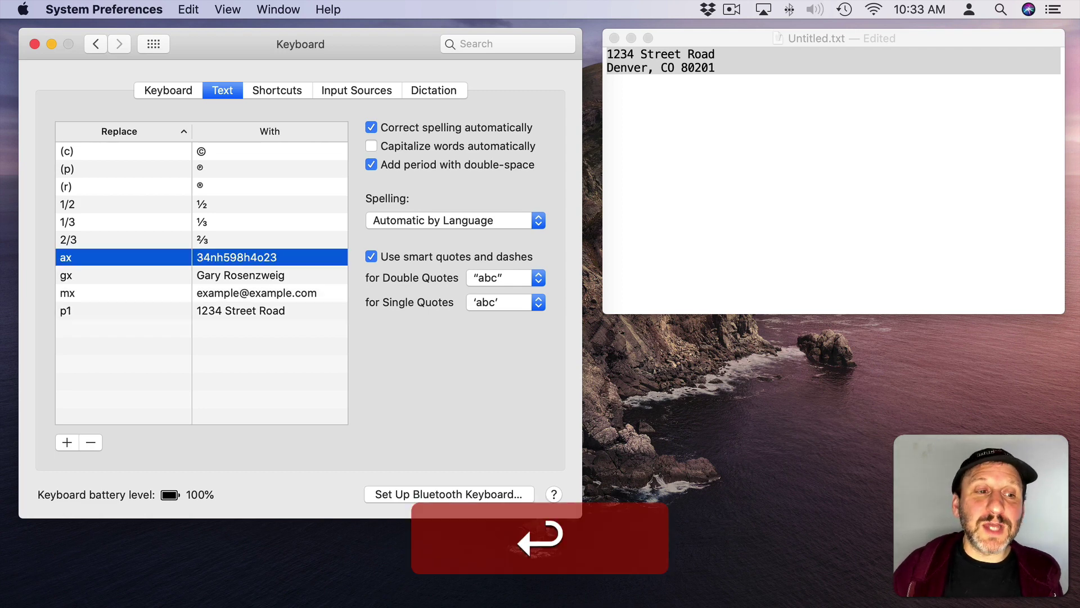
Step: Test ax on the cleared TextEdit page and start another blank replacement entry
click(740, 221)
key(super+a)
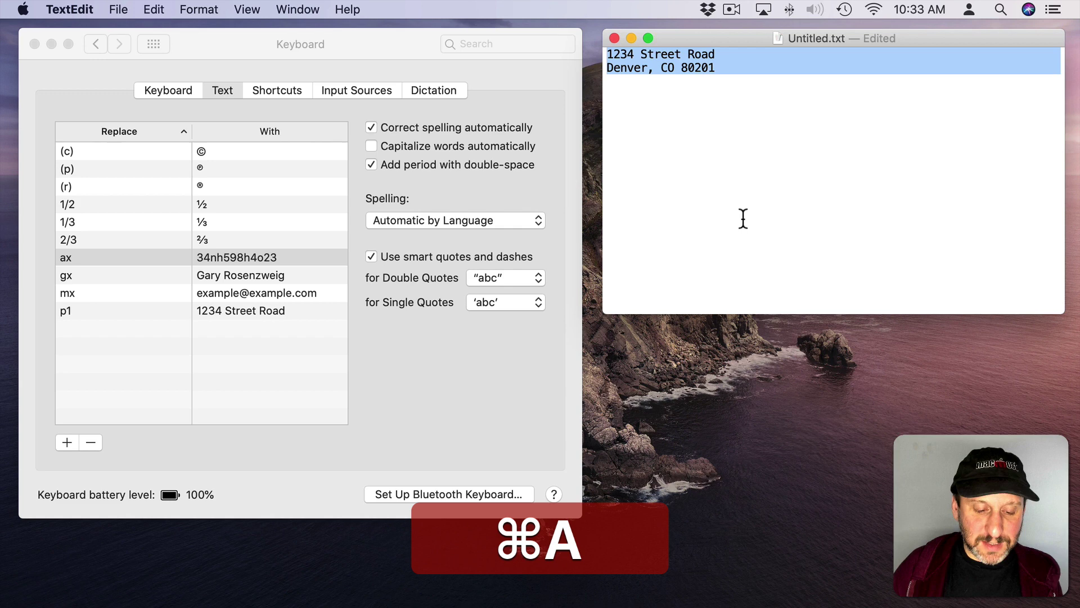
text(ax)
click(67, 443)
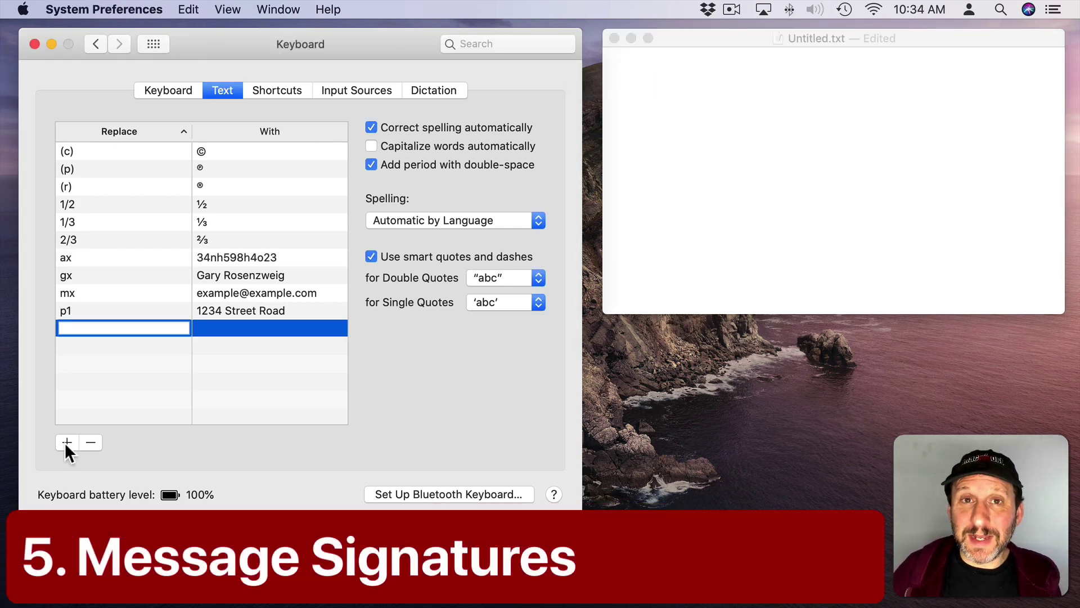
text(sig)
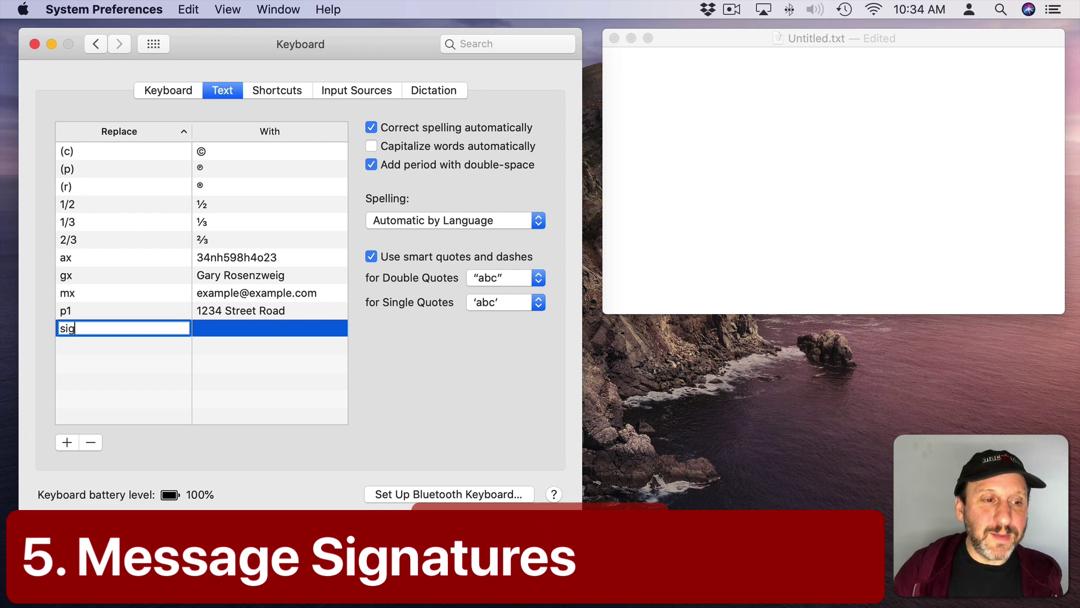
text(1)
Step: Create sigwork using the three-line signature copied from TextEdit as its replacement
key(BackSpace)
text(work)
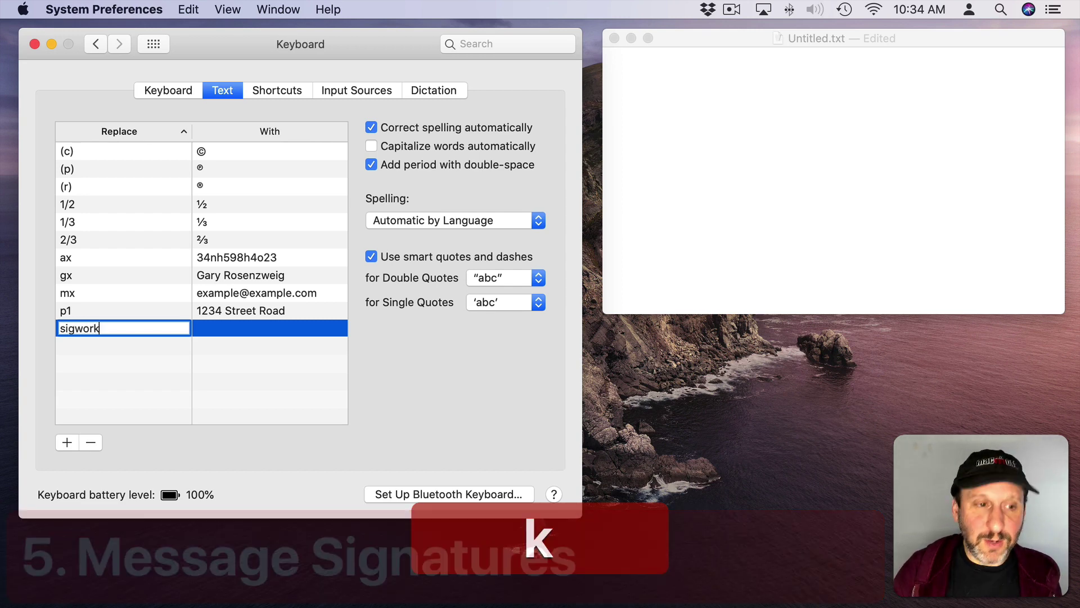
key(Tab)
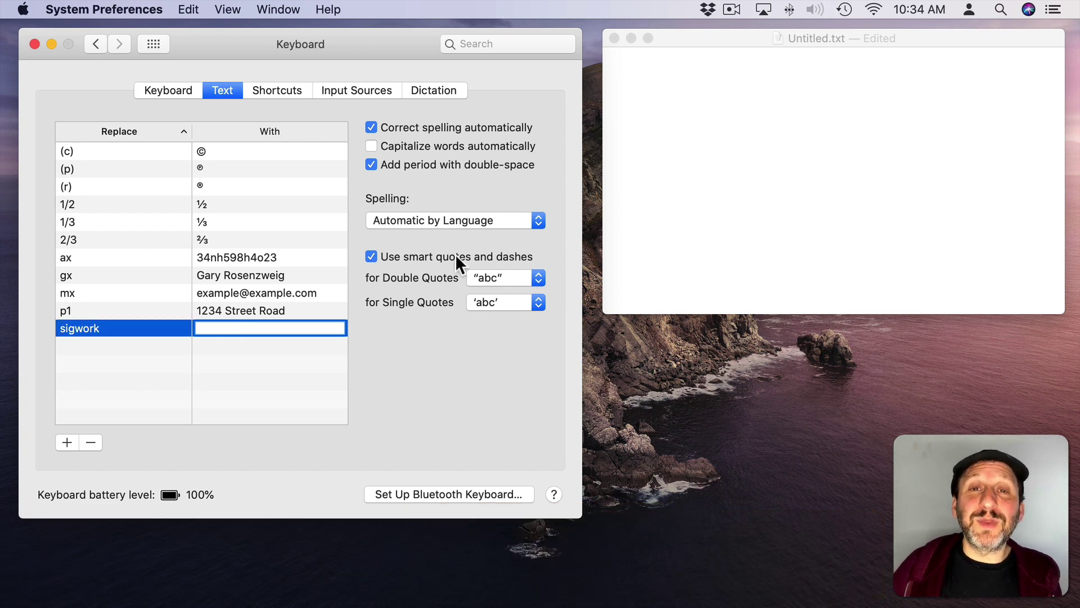
click(679, 135)
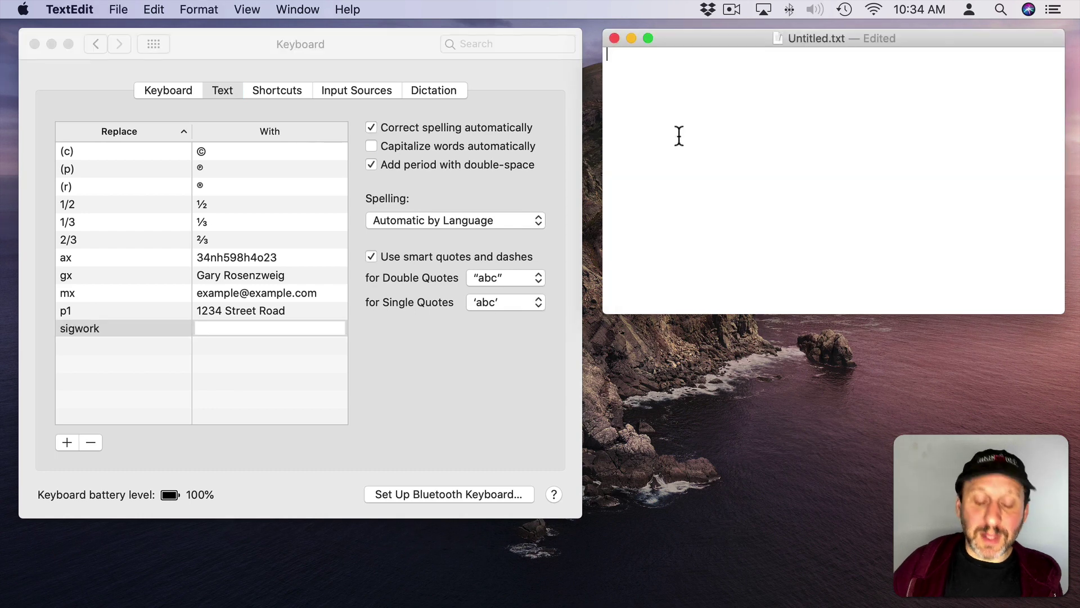
text(Gary Rosenzweig https://macmost.com 720-555-1212)
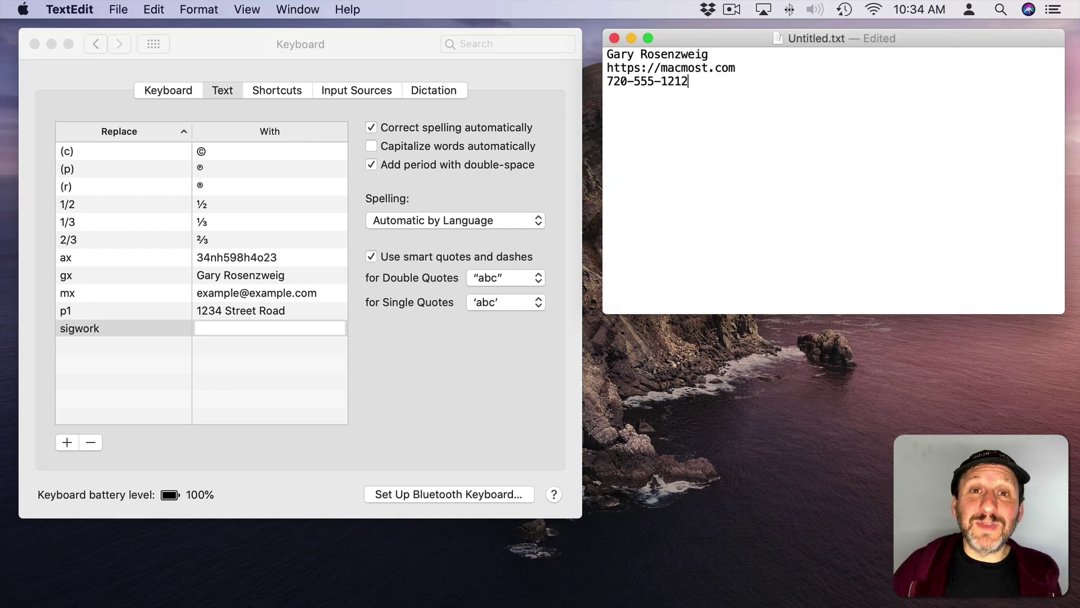
key(super+a)
key(super+c)
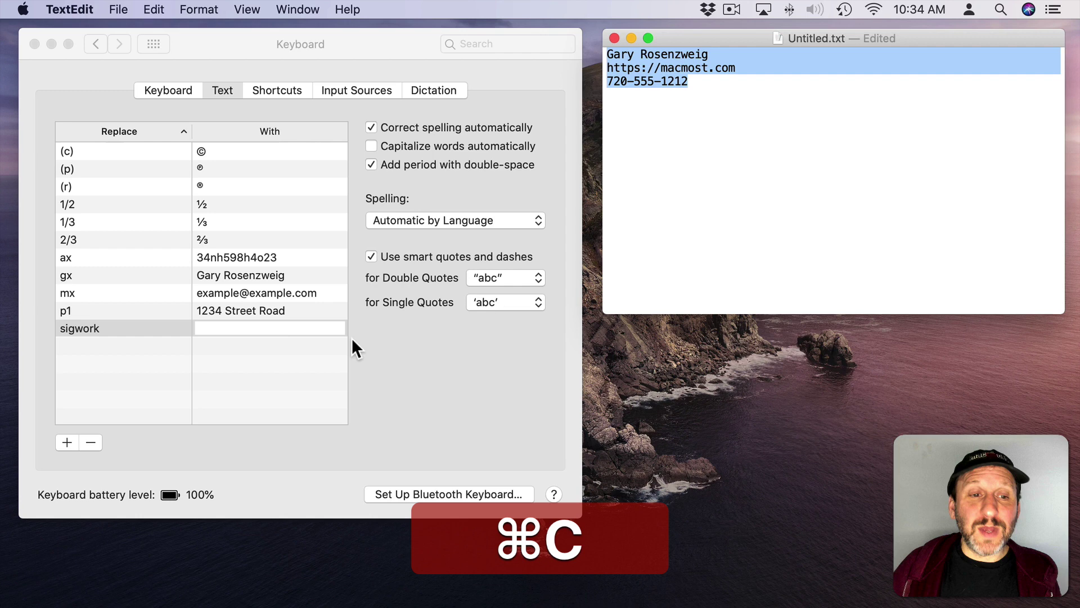
click(261, 327)
key(super+v)
key(super+Return)
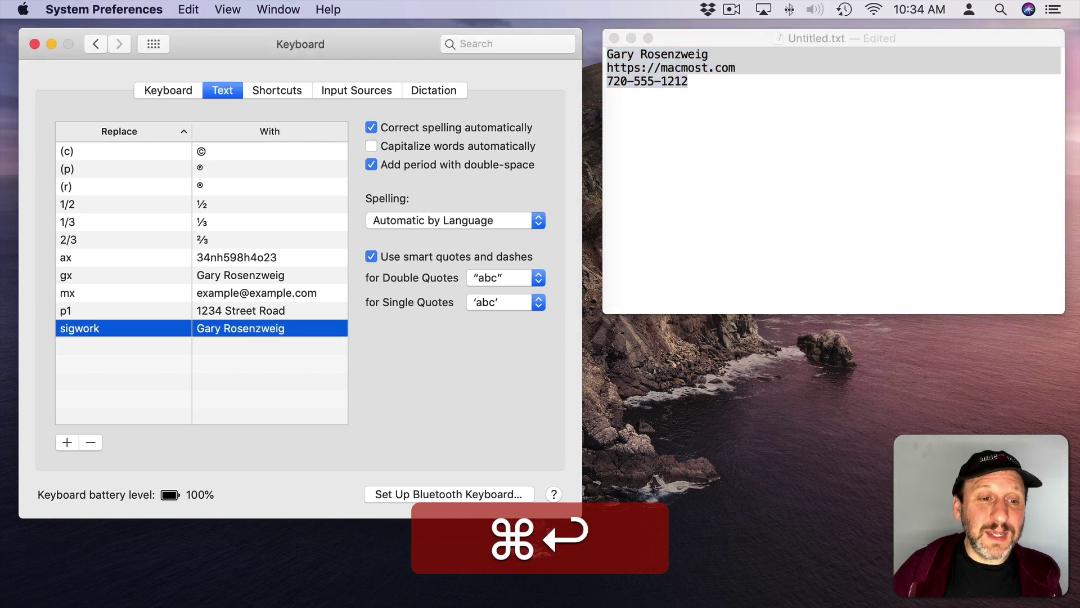
Step: Test sigwork in TextEdit, expanding into the name, website and phone signature
click(772, 114)
key(super+a)
text(si)
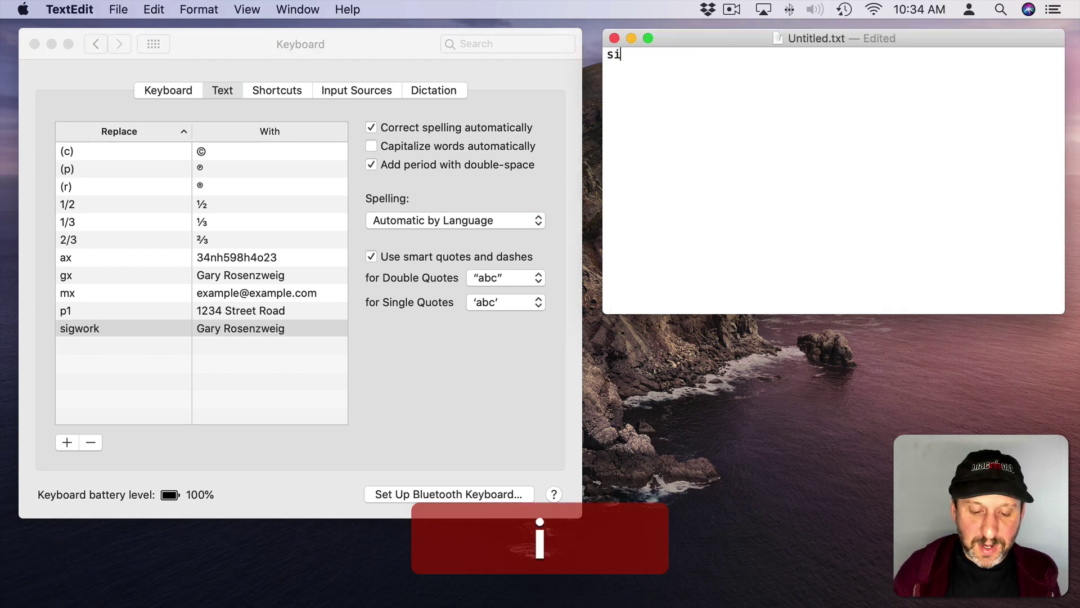
text(gwork)
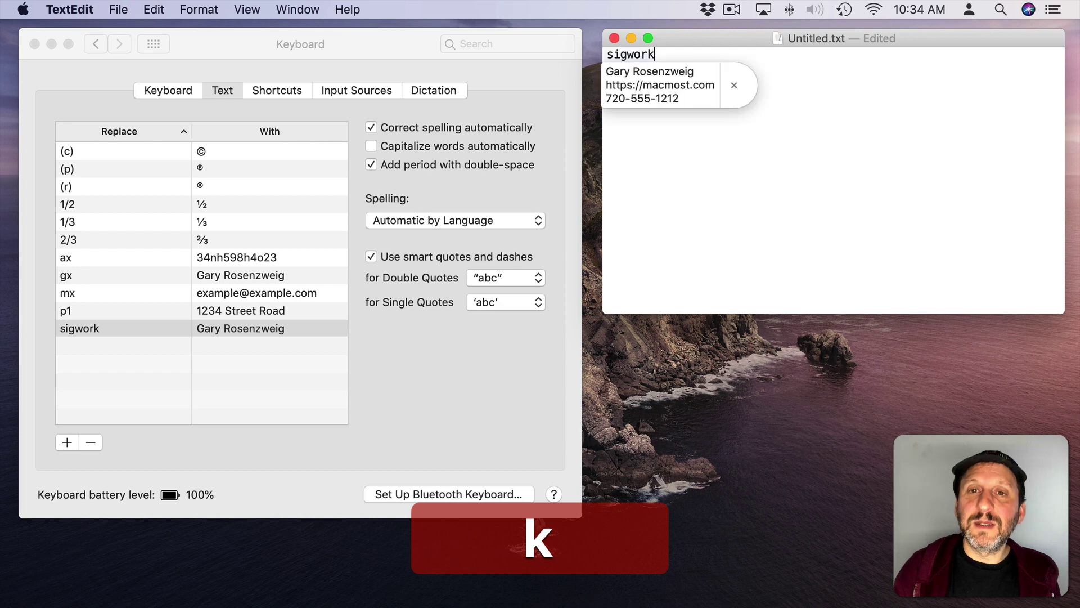
key(Return)
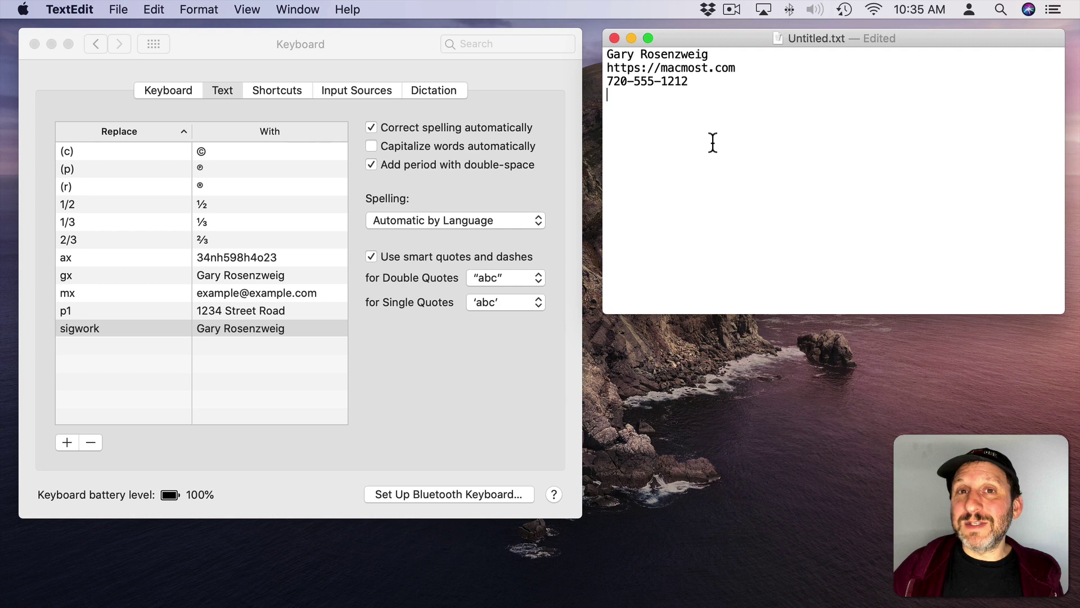
click(63, 440)
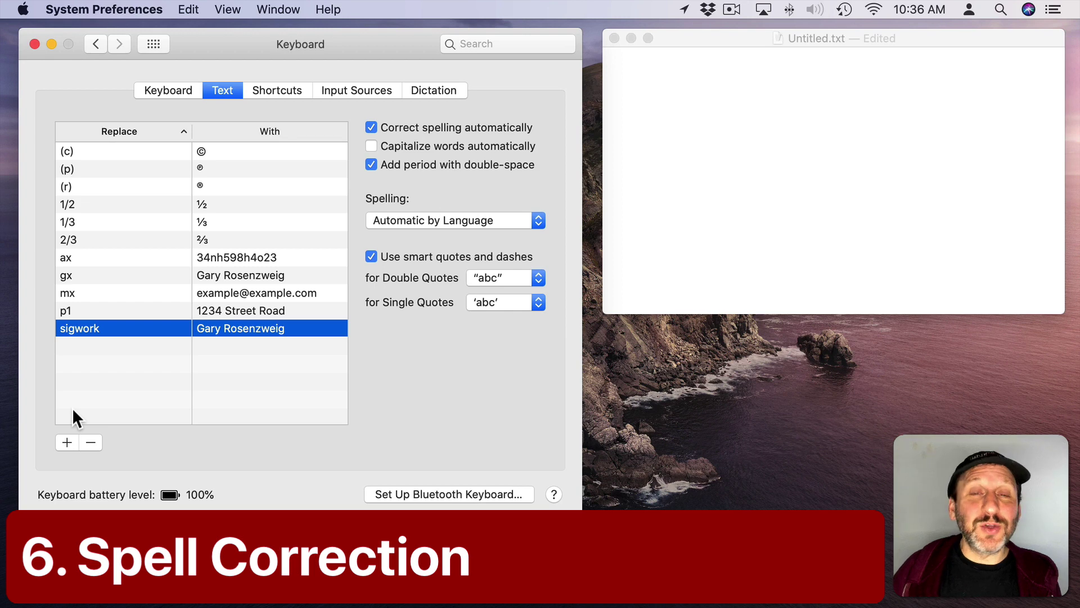
Step: Add a replacement correcting the misspelling wierd to weird
click(66, 440)
text(wier)
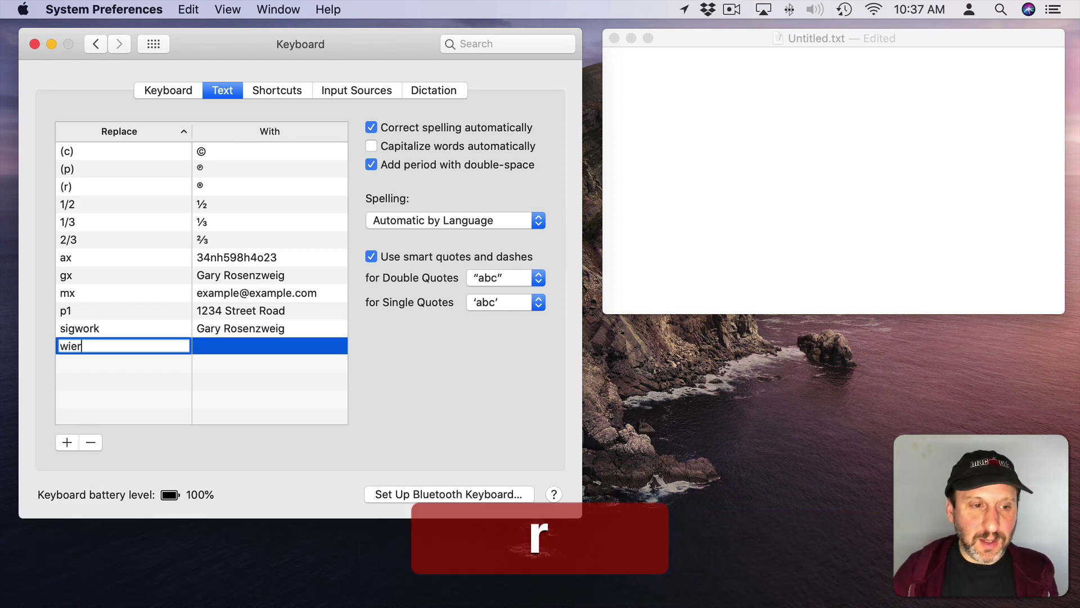
text(d)
key(Tab)
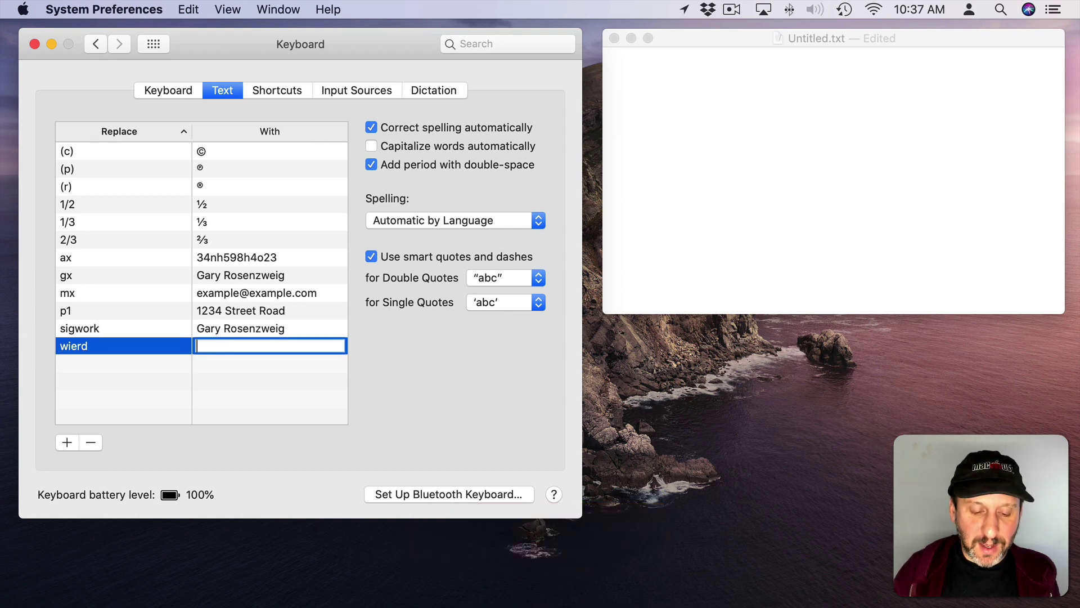
text(weird)
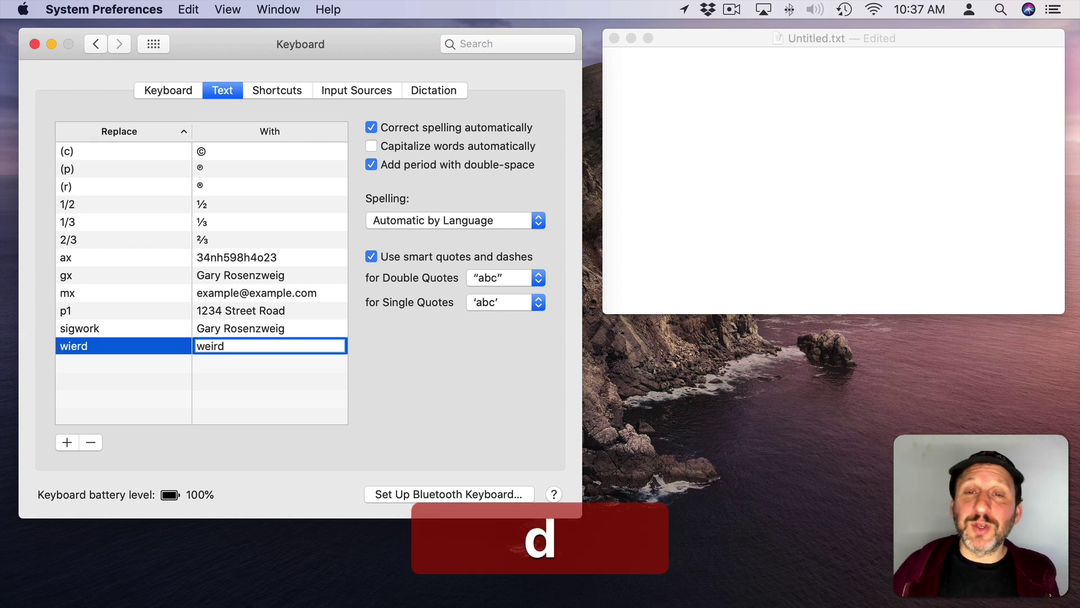
key(Tab)
Step: Test the wierd correction in TextEdit, then clear the page
click(774, 166)
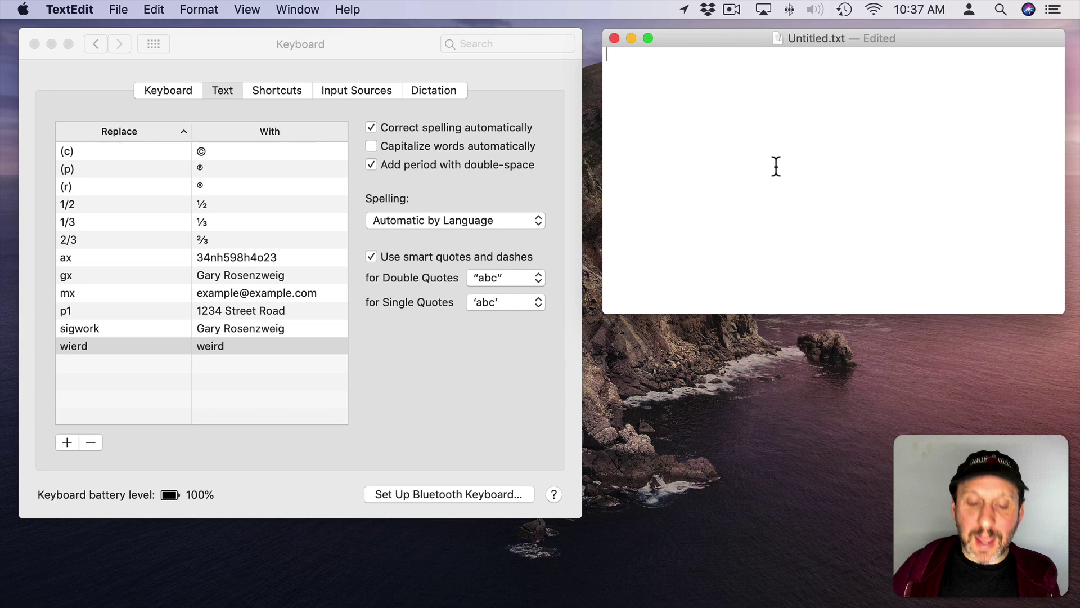
text(wierd)
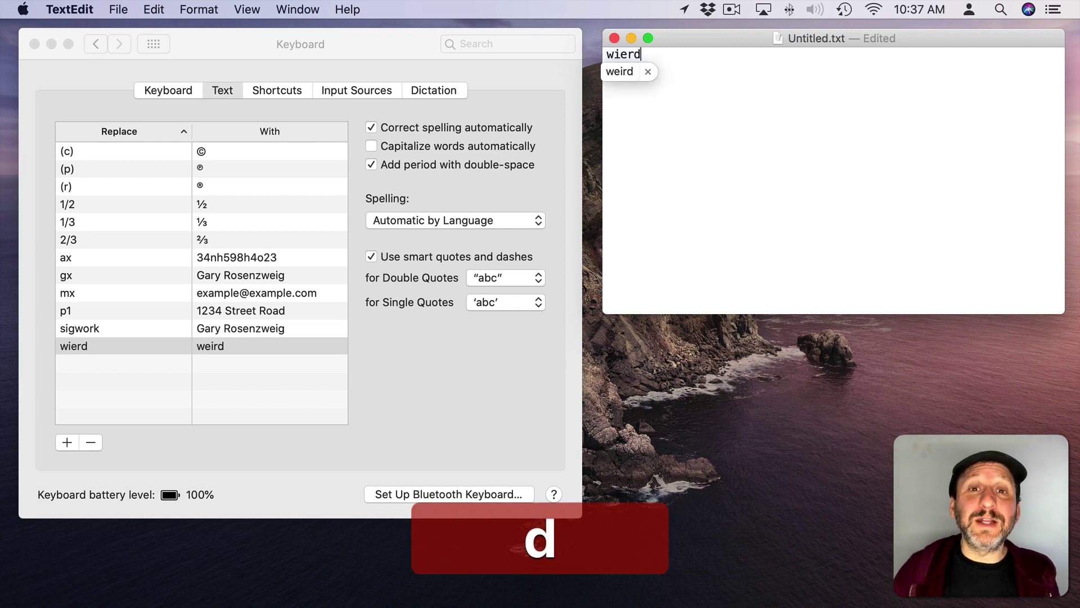
key(super+a)
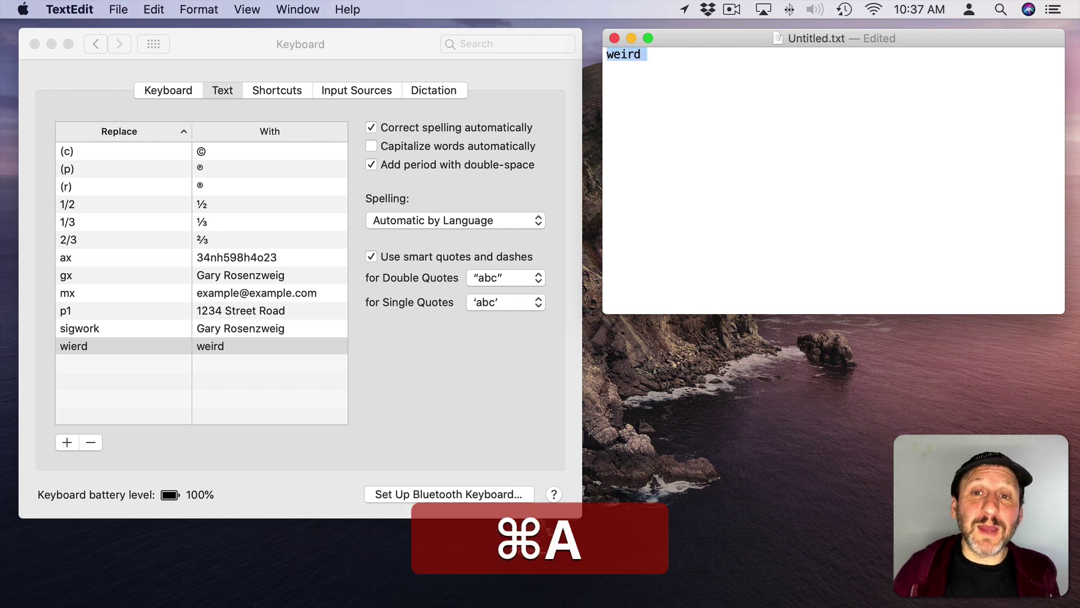
key(BackSpace)
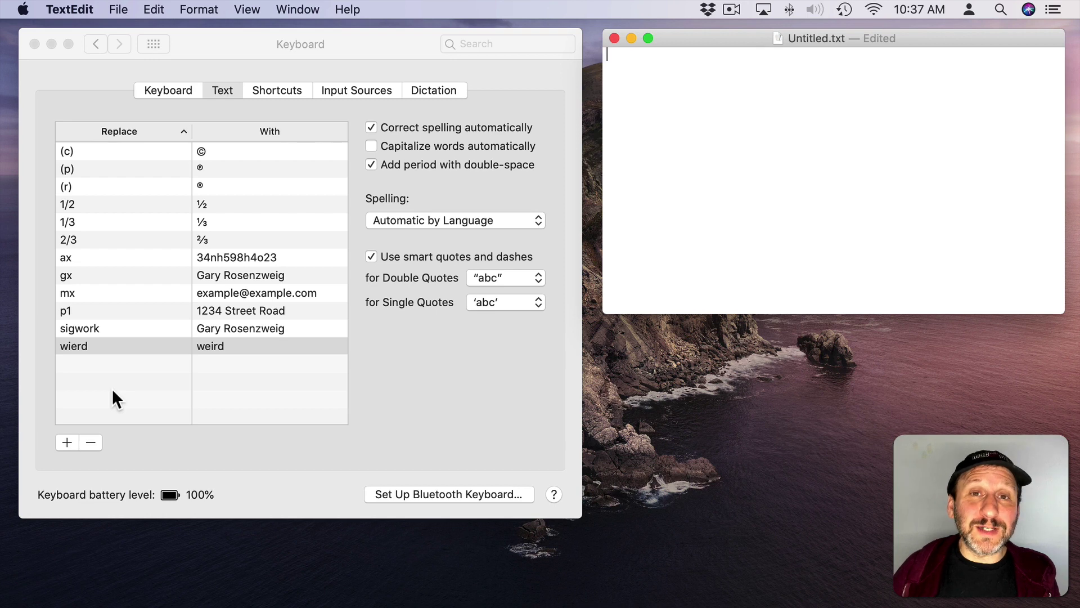
Step: Add a replacement correcting Sairse to Saoirse
click(67, 442)
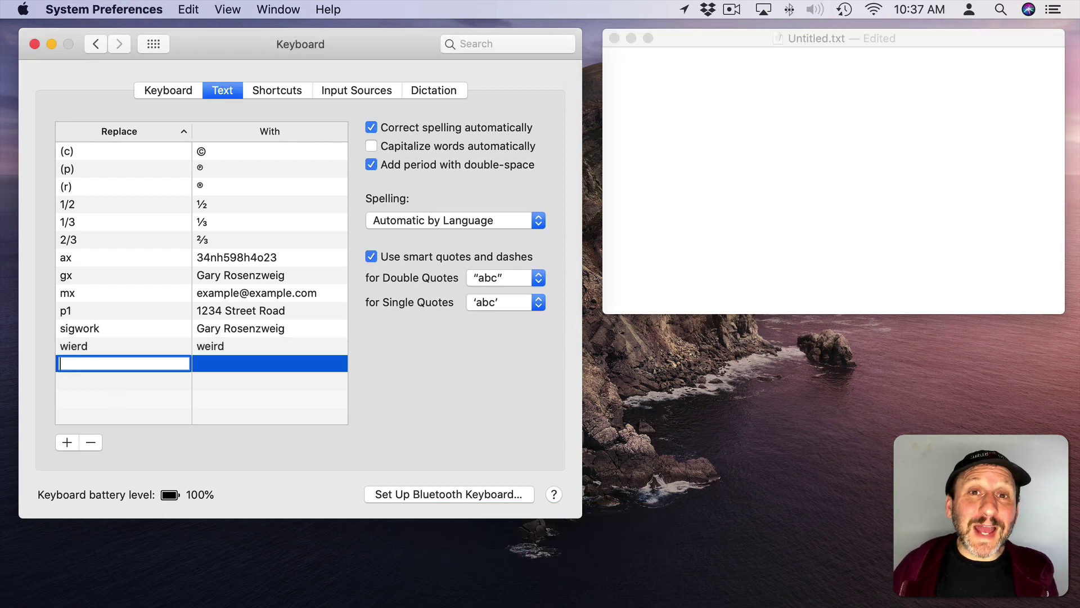
text(Sairse)
click(246, 363)
key(super+v)
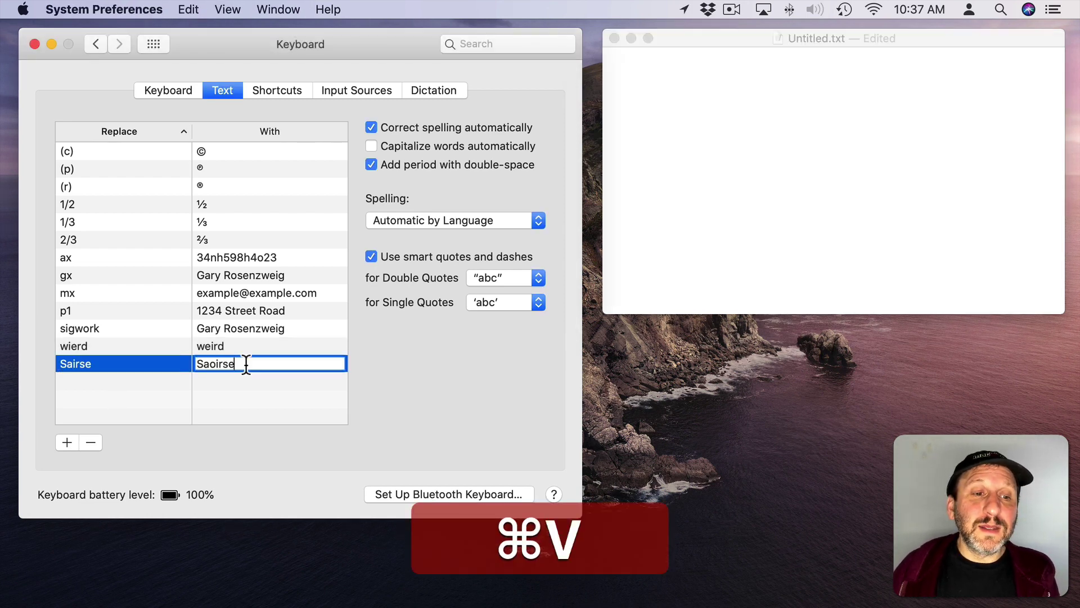
key(Tab)
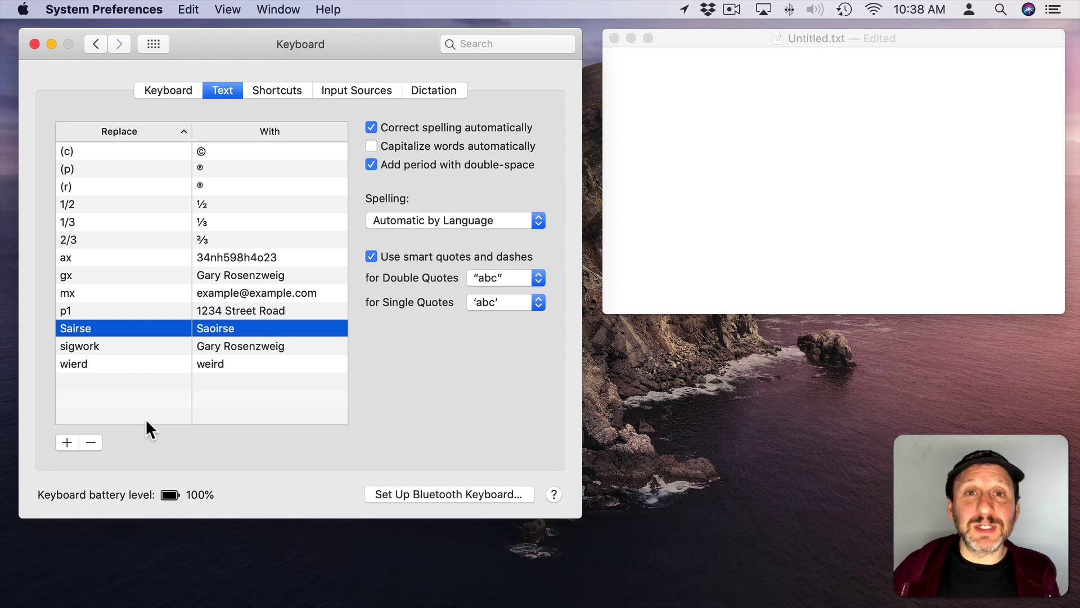
Step: Add support1 for the customer-support-desk sentence and expand it in TextEdit
click(67, 442)
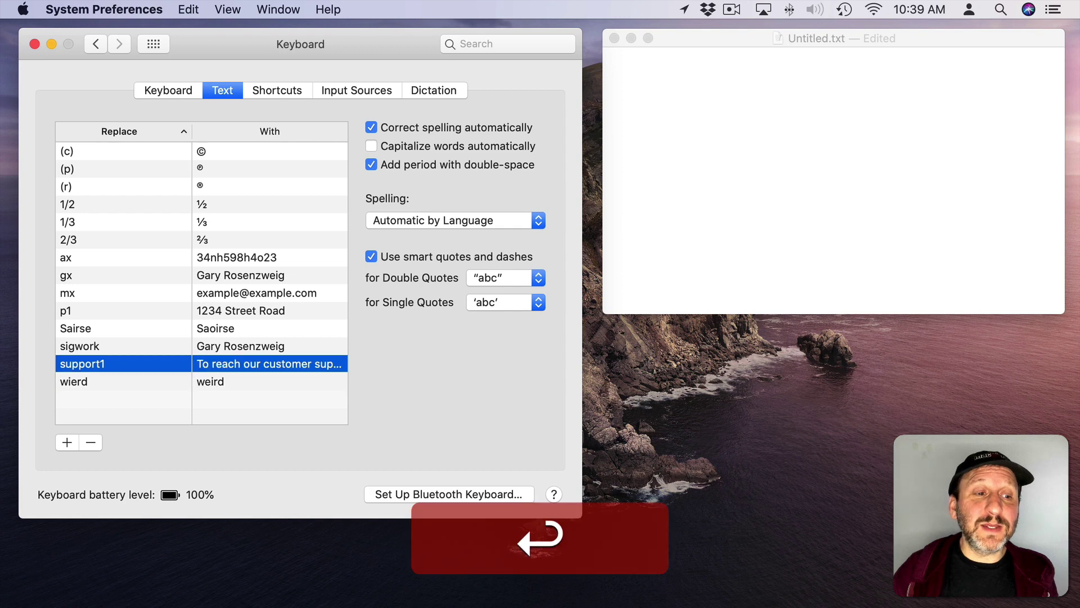
key(Return)
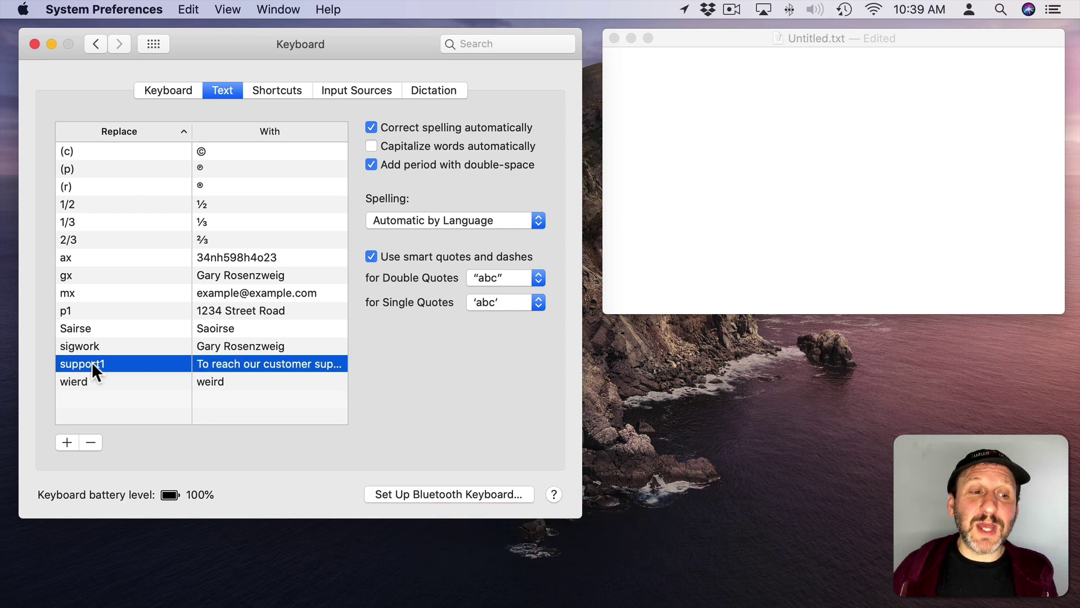
click(693, 106)
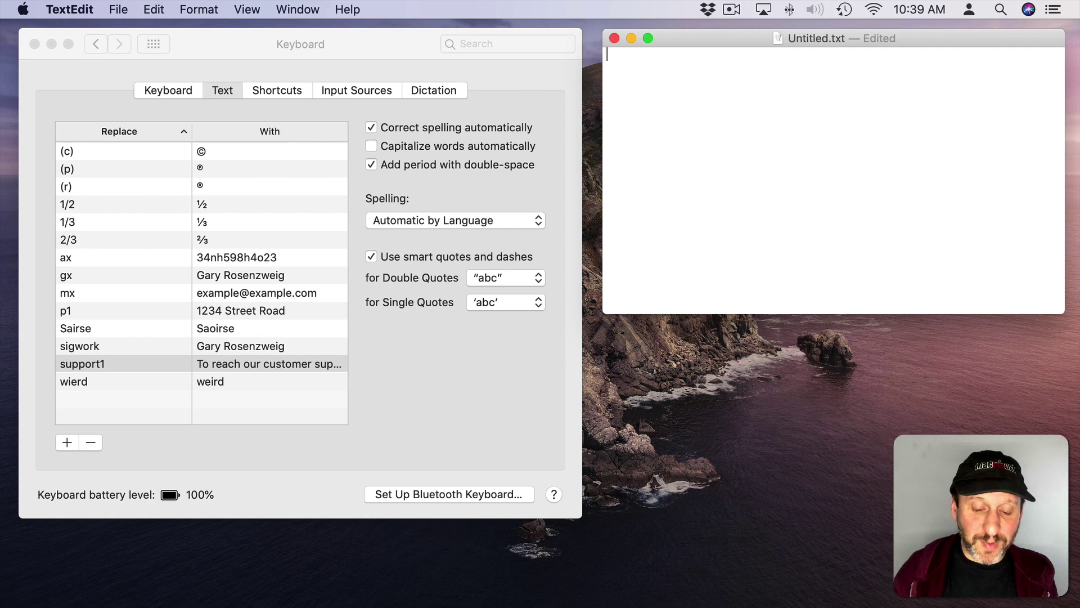
text(support1)
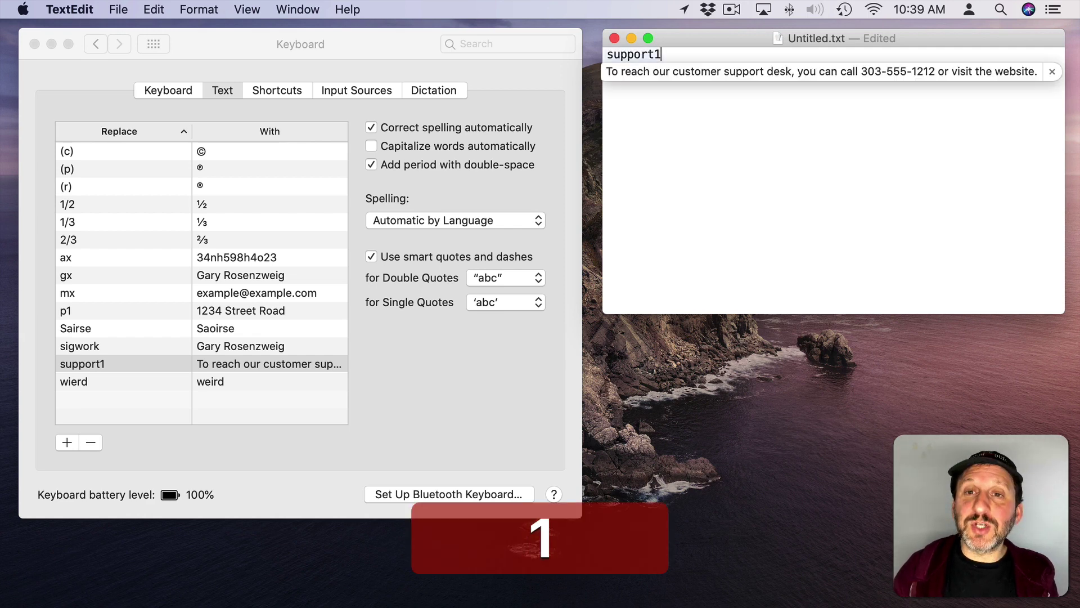
key(Return)
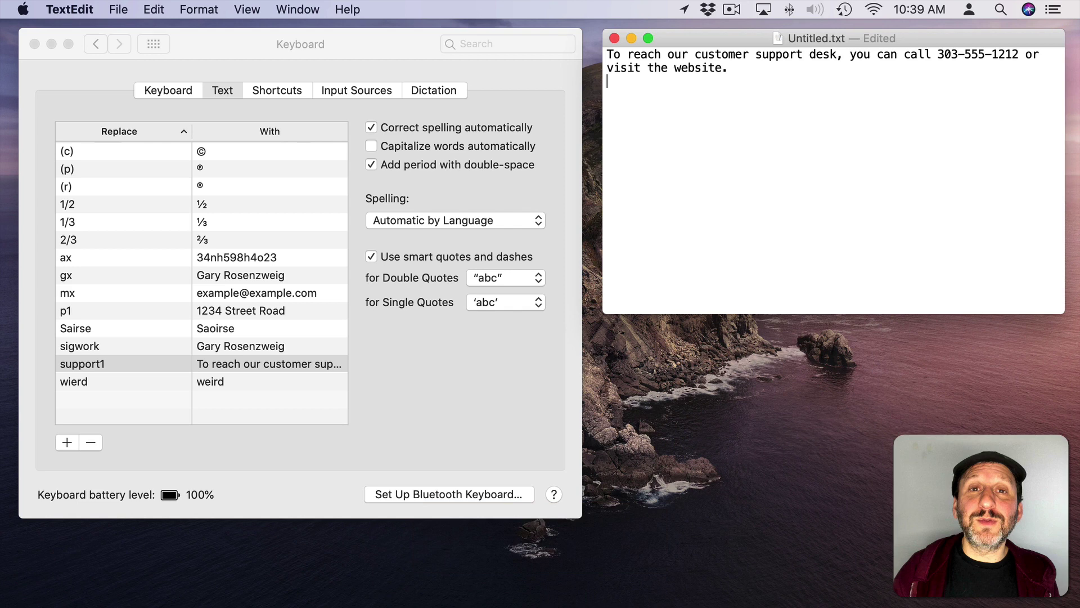
Step: Retest support1 after removing an extra trailing period, then clear the document
key(super+BackSpace)
key(super+BackSpace)
text(supp)
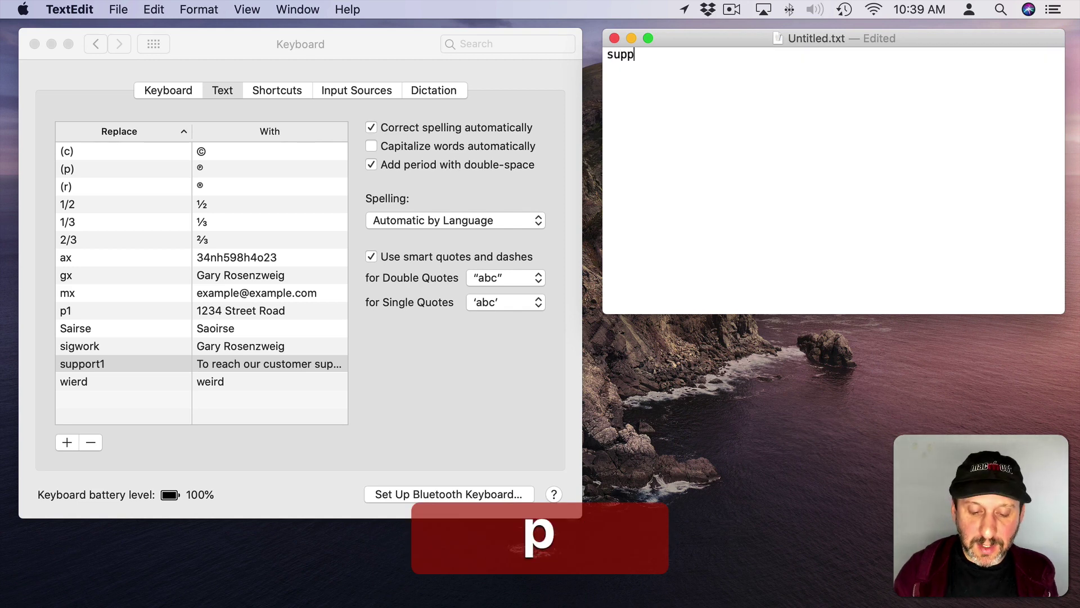
text(ort1.)
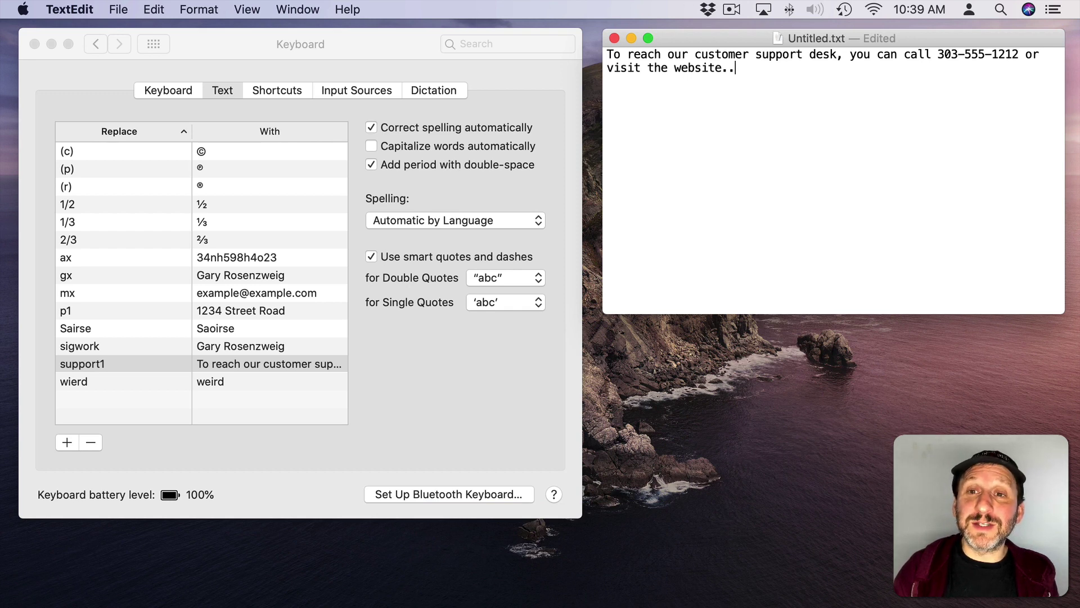
key(BackSpace)
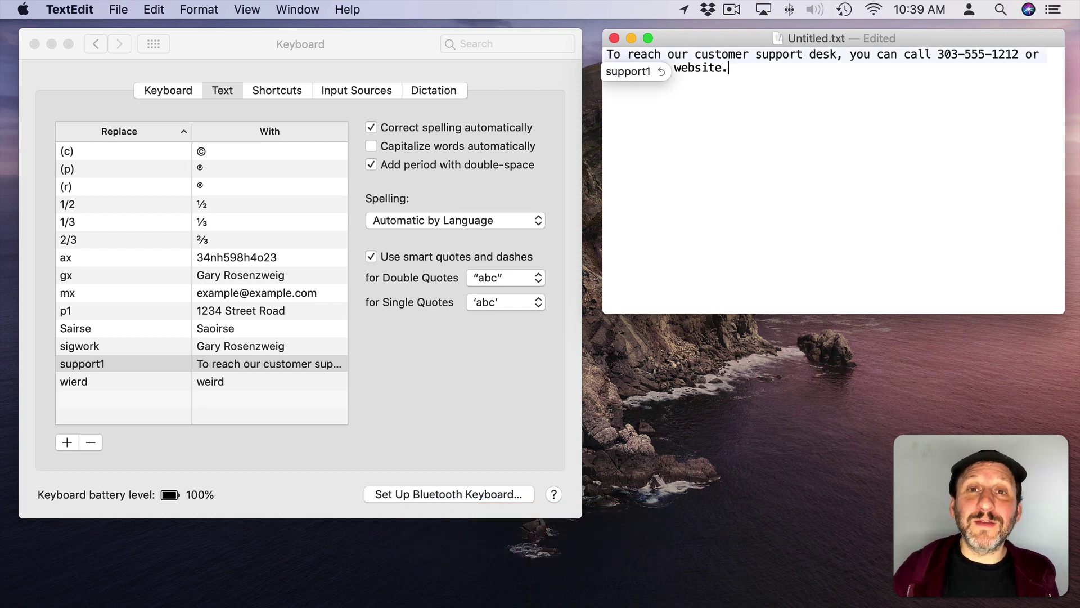
key(super+a)
text(sup)
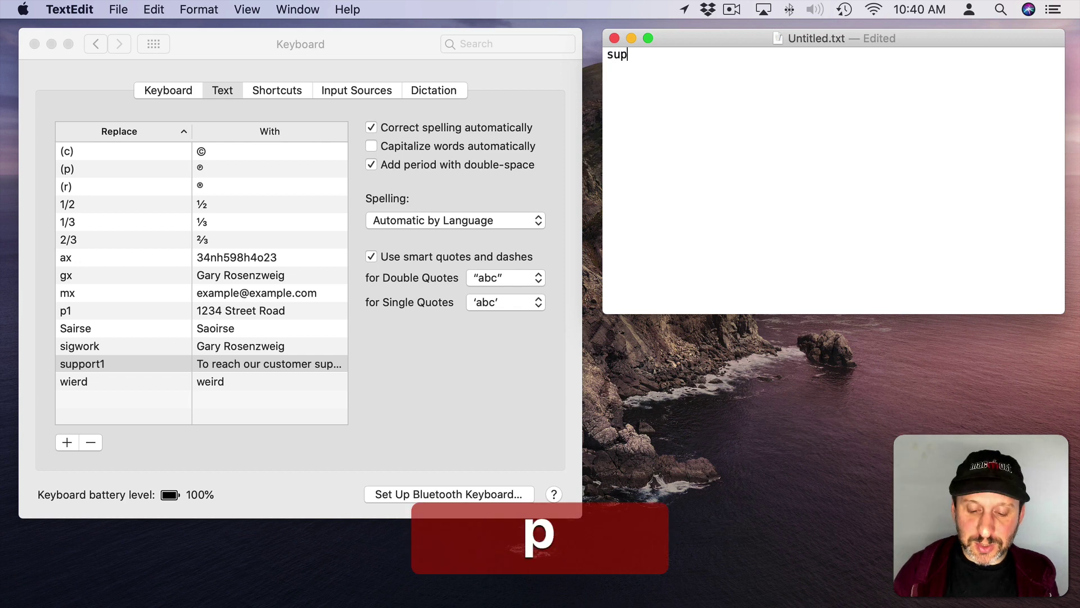
text(port1,)
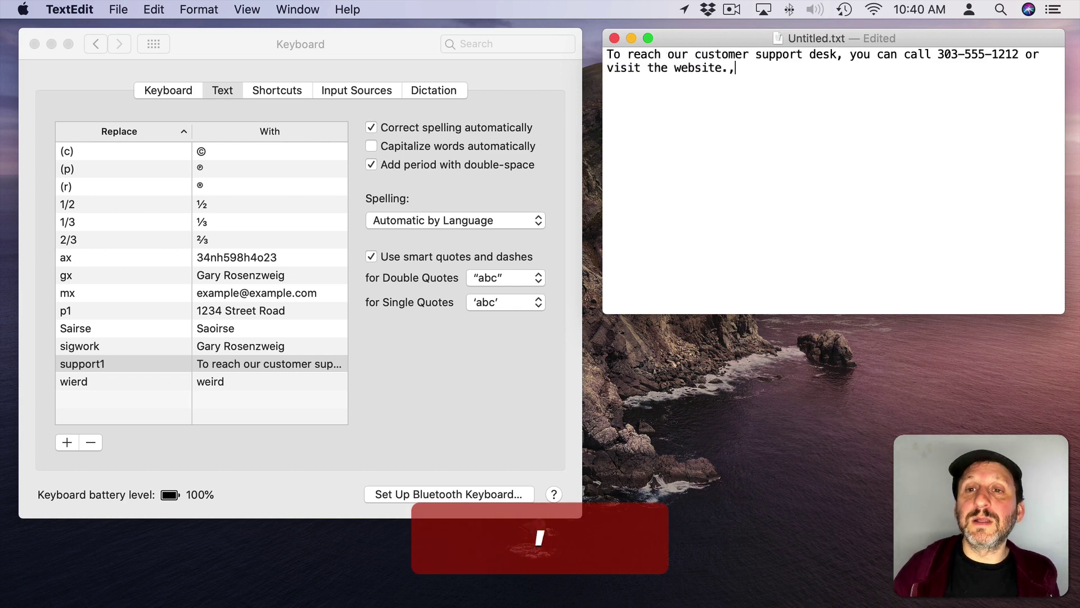
key(super+a)
key(BackSpace)
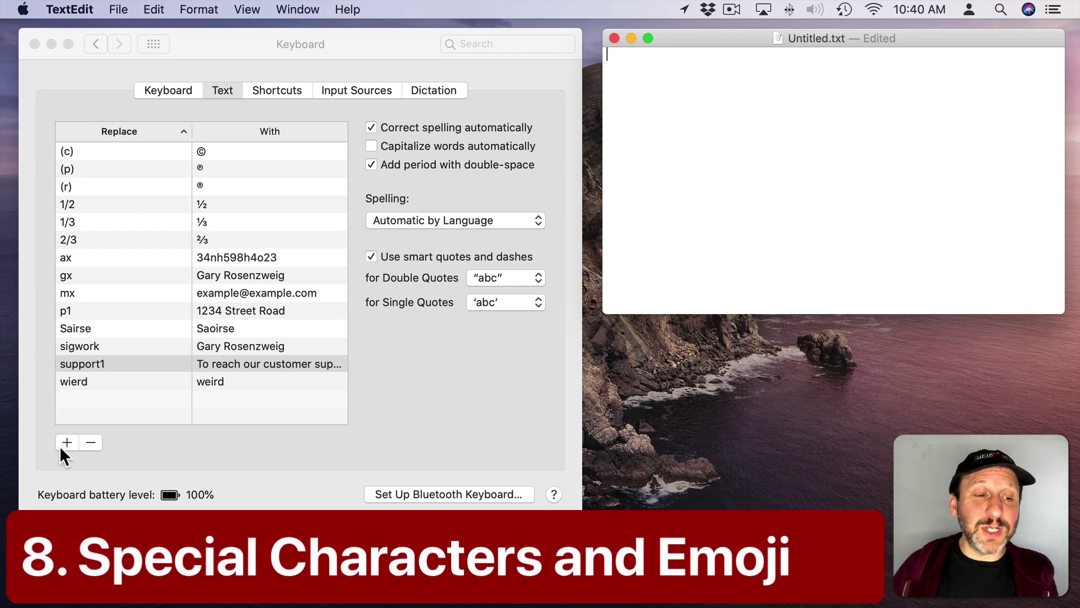
Step: Add a smilex text replacement that inserts a smiley emoji, then return to TextEdit to test it
click(60, 448)
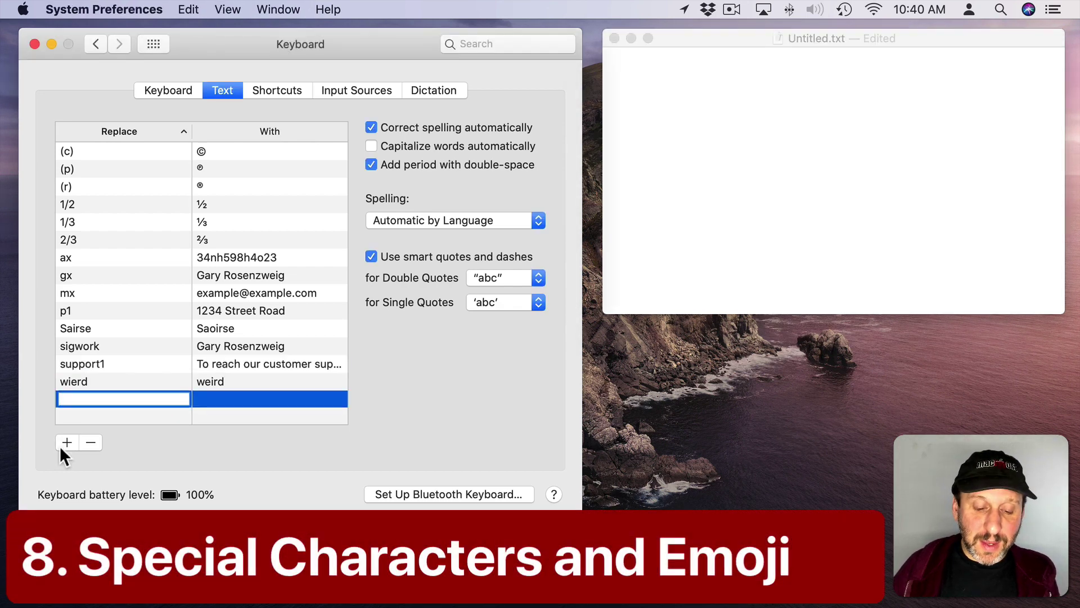
text(smilex)
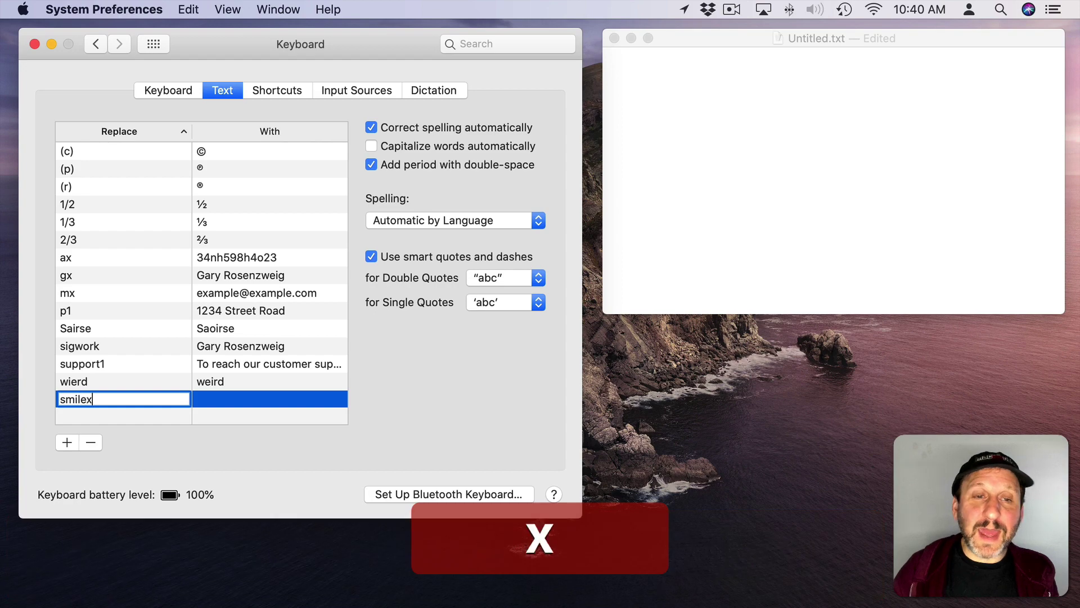
key(Tab)
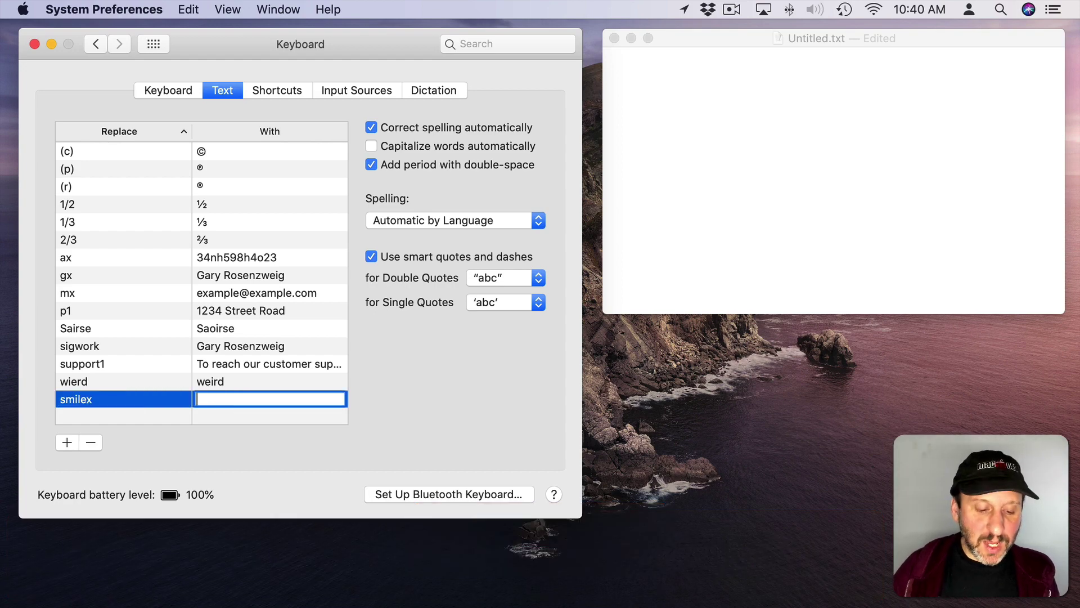
key(ctrl+super)
key(ctrl+super+space)
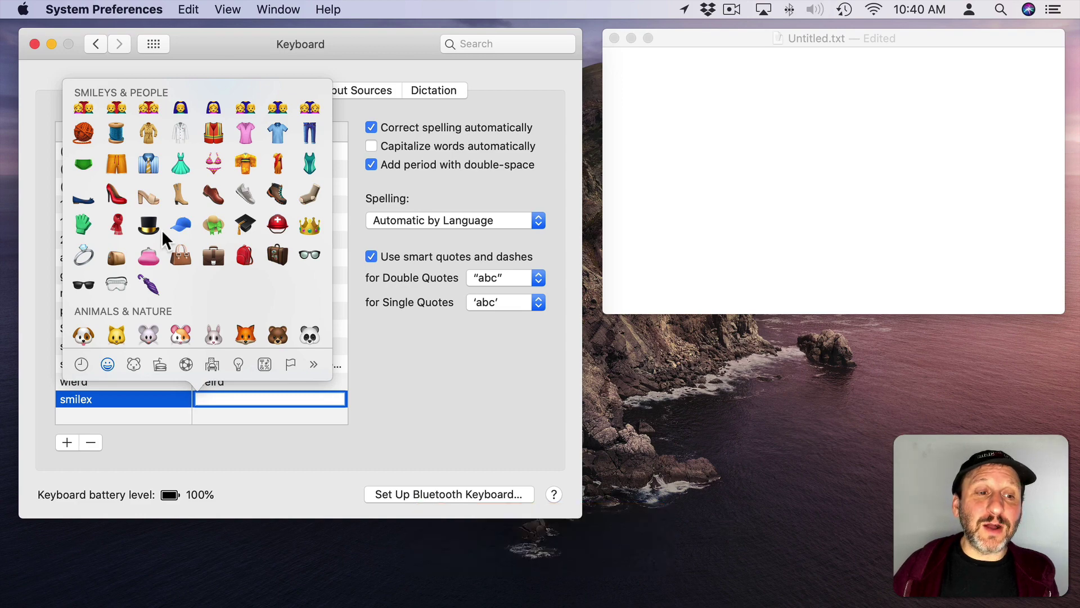
scroll(161, 229, up, 5)
scroll(162, 231, up, 5)
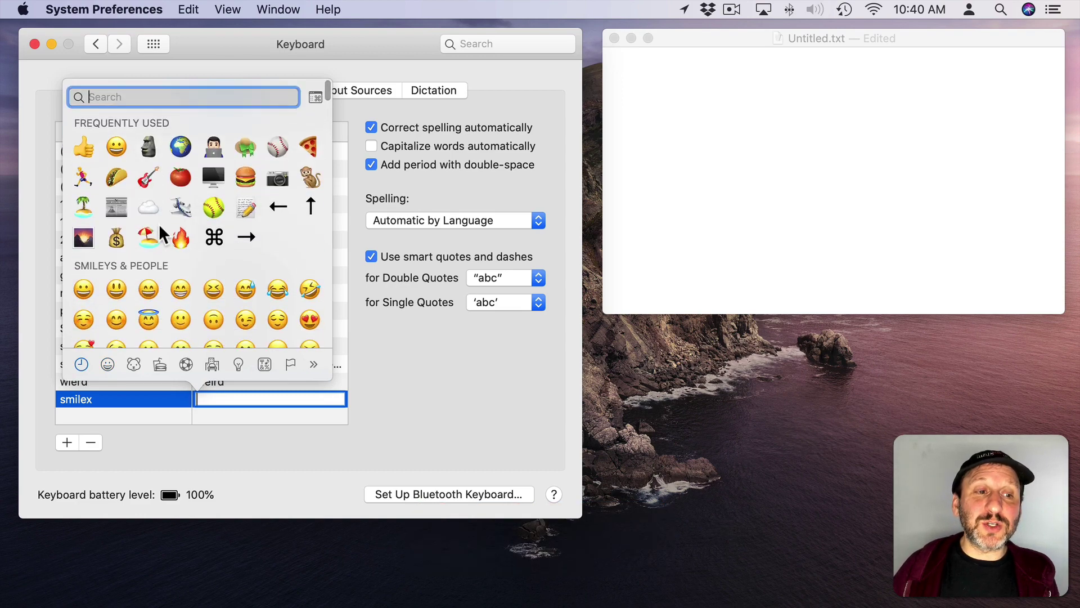
scroll(159, 224, down, 3)
scroll(152, 213, down, 1)
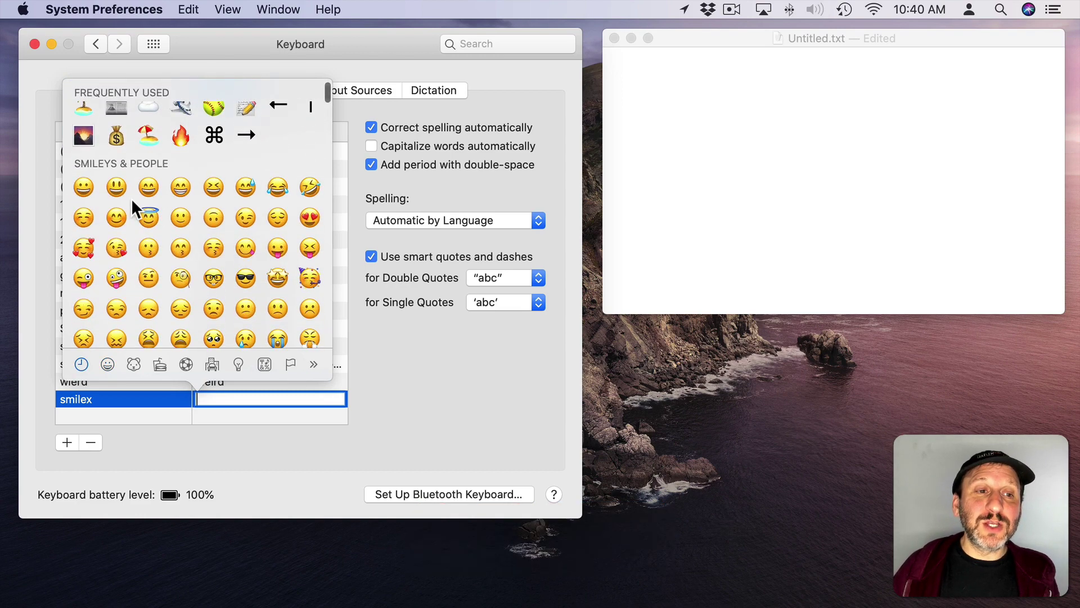
click(180, 187)
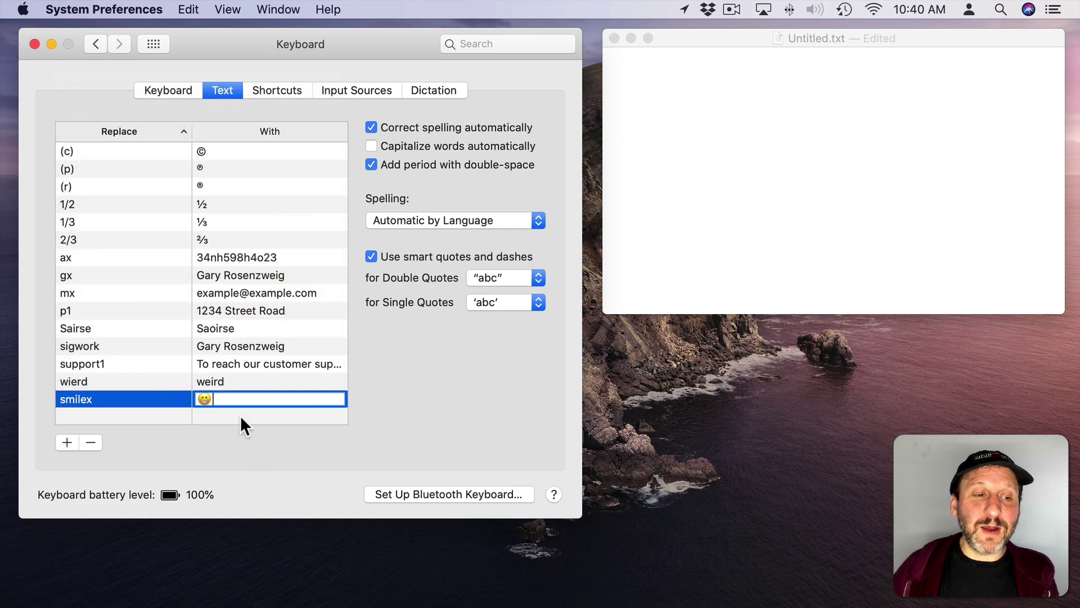
click(802, 168)
key(BackSpace)
text(smilex)
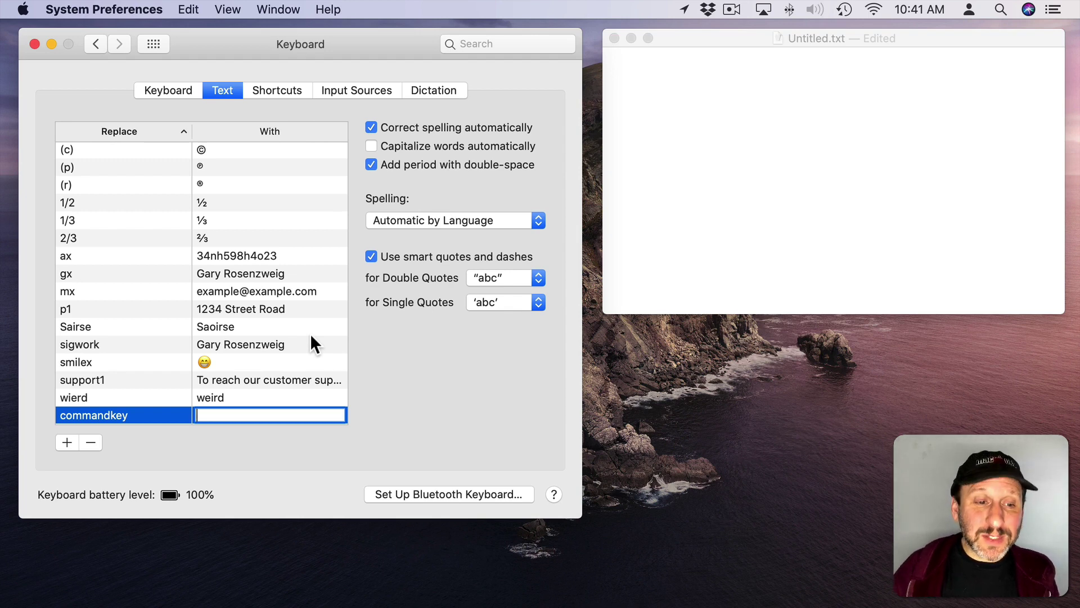
Step: Give the commandkey entry the ⌘ symbol as its replacement and save it
key(ctrl+super+space)
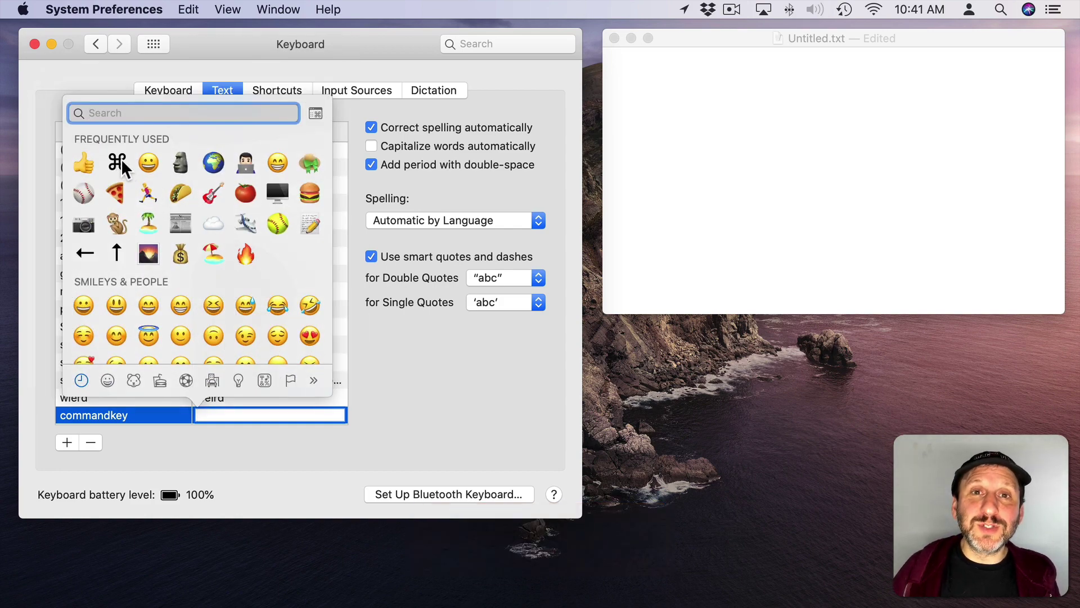
text(place )
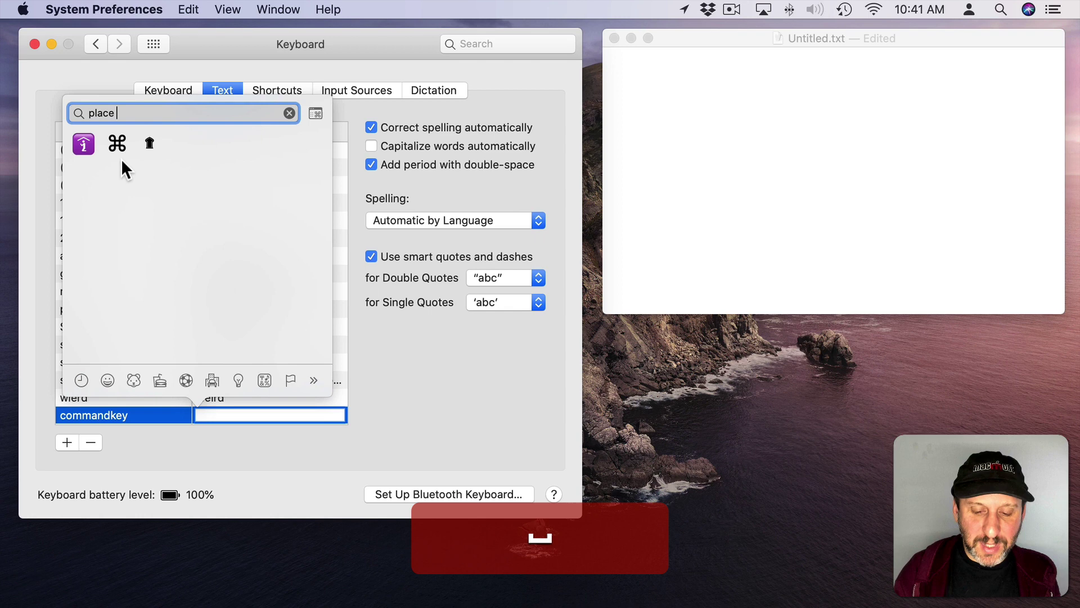
text(of inter)
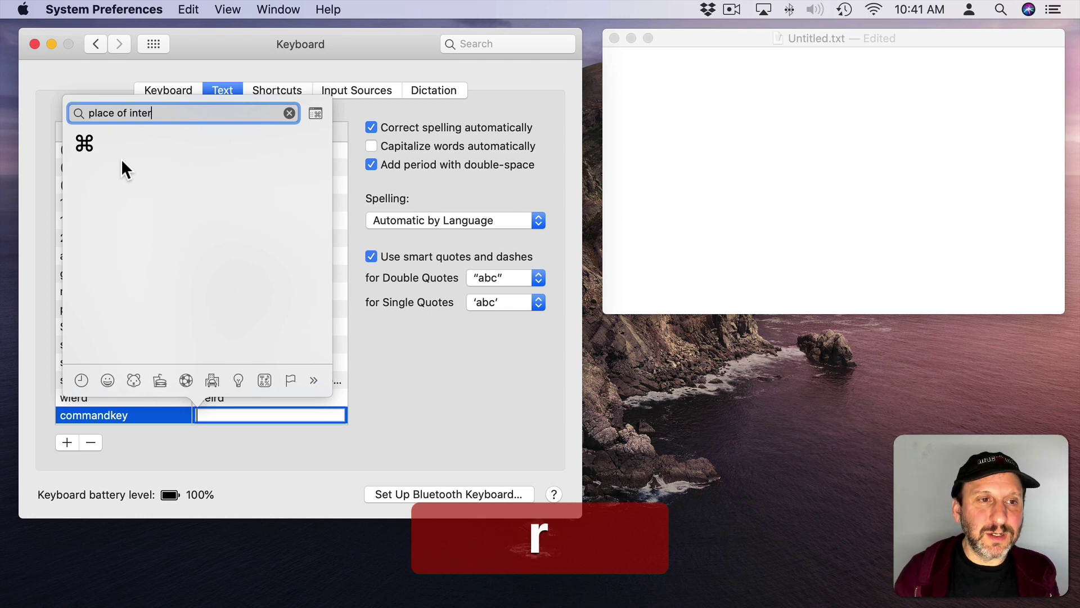
text(est)
click(79, 143)
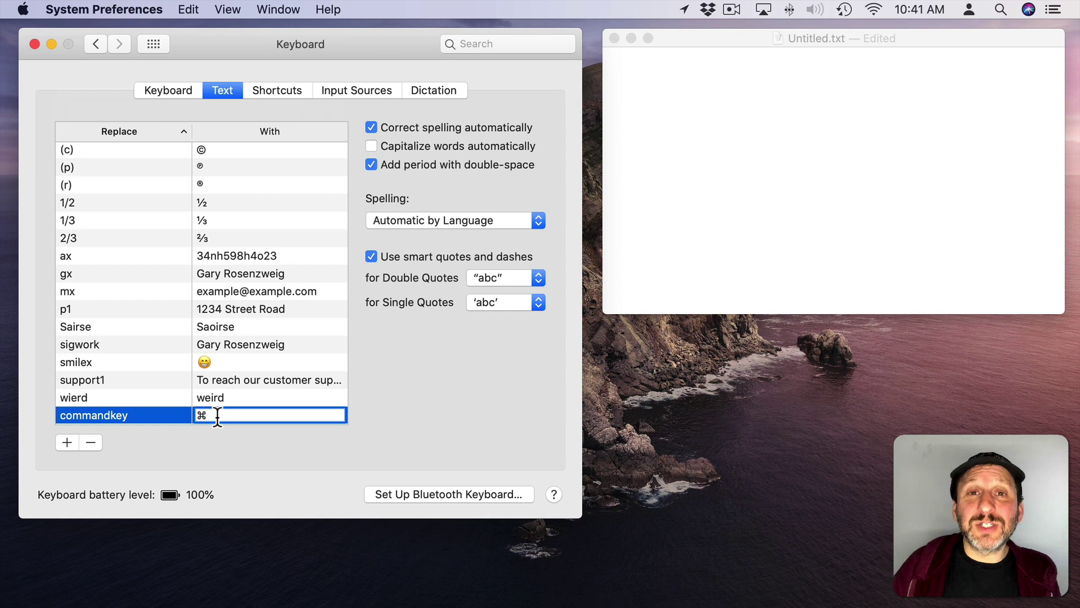
key(Return)
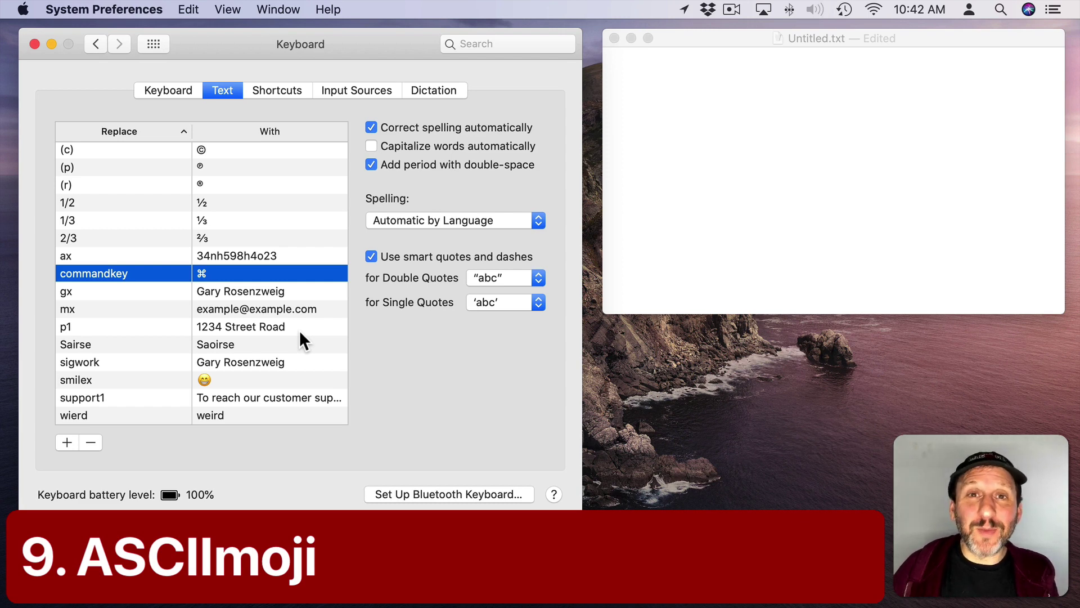
Step: Add a shrugx shortcut pasted as ¯\_(ツ)_/¯ and test it in a cleared TextEdit document
click(67, 443)
text(s)
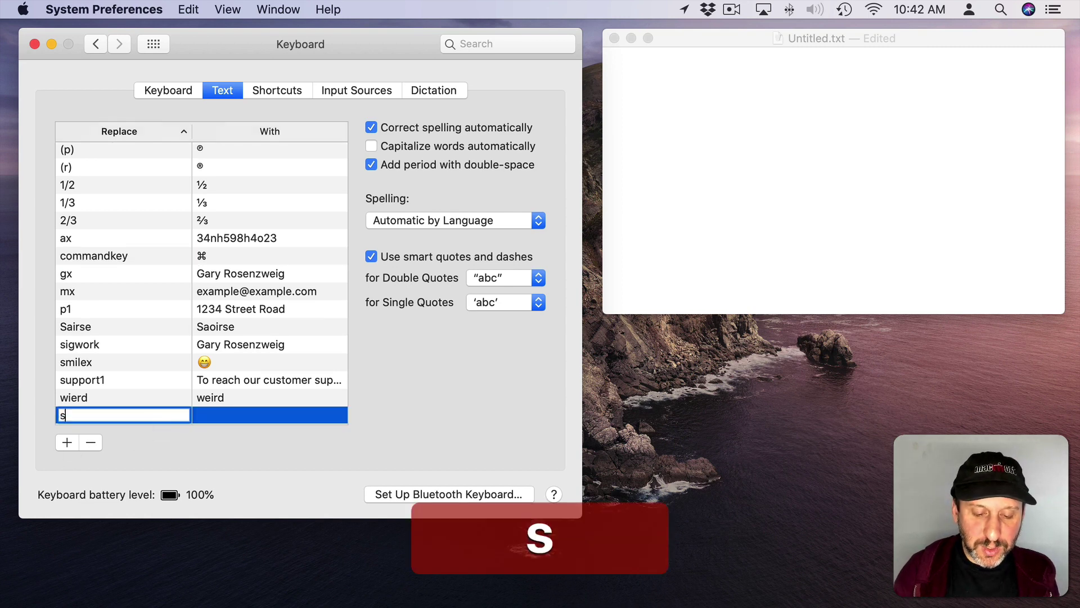
text(hrugx)
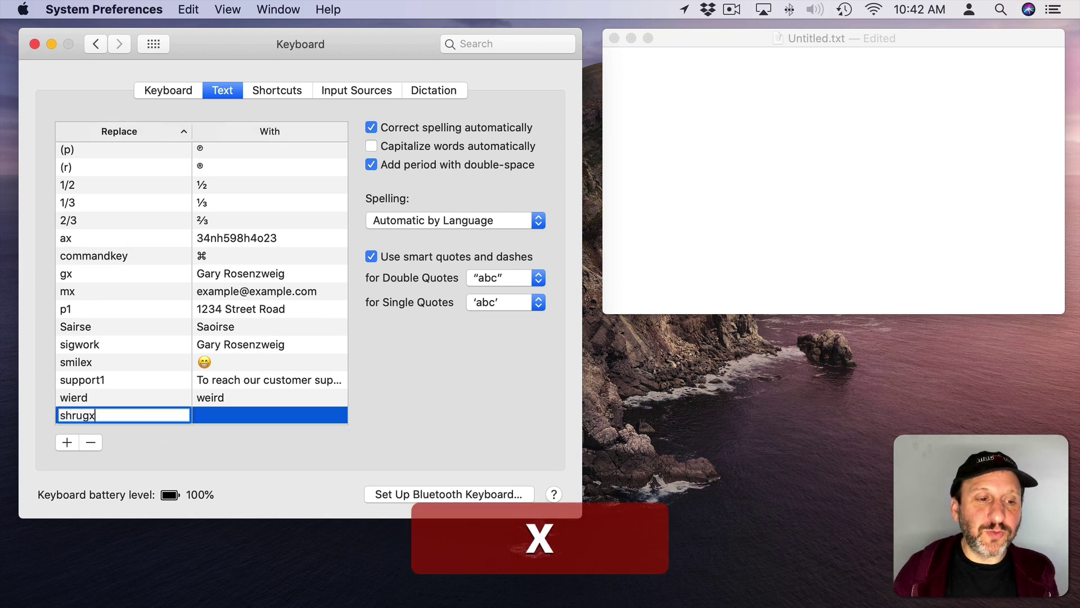
key(Tab)
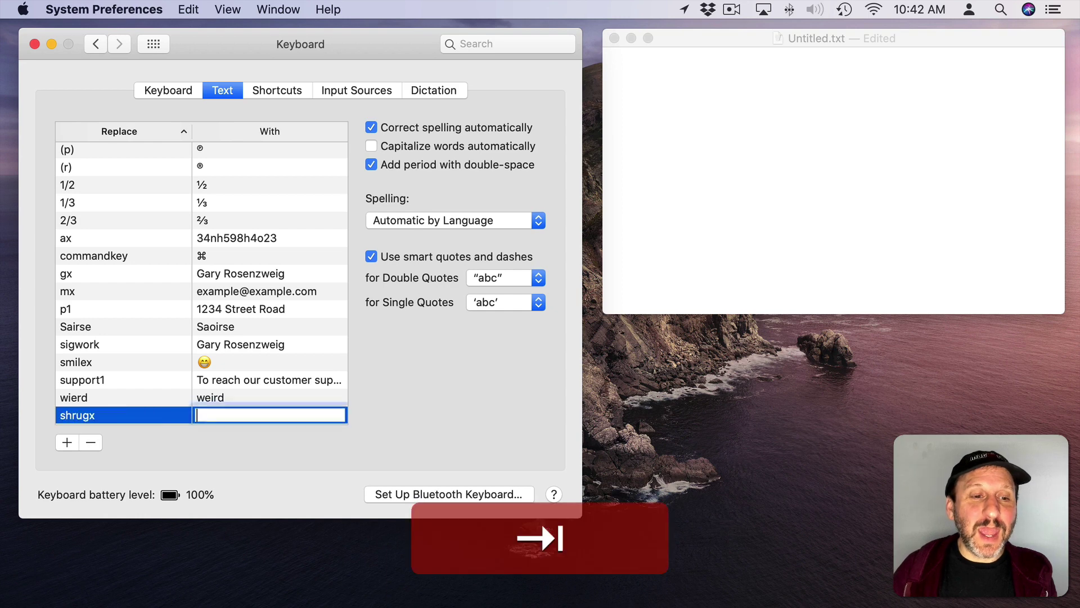
text(¯\_(ツ)_/¯)
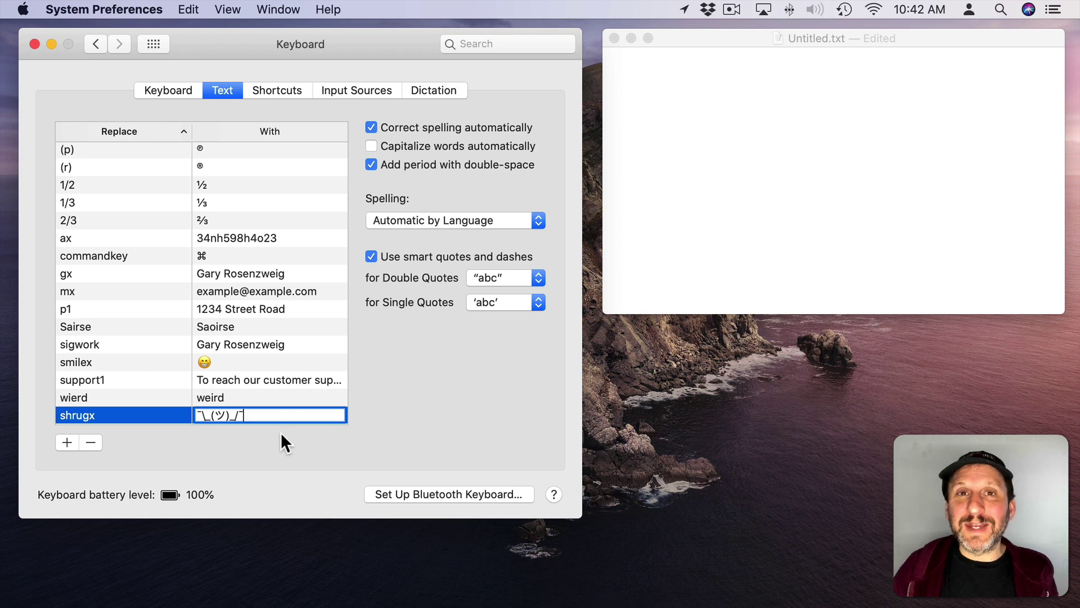
click(760, 169)
key(BackSpace)
text(sh)
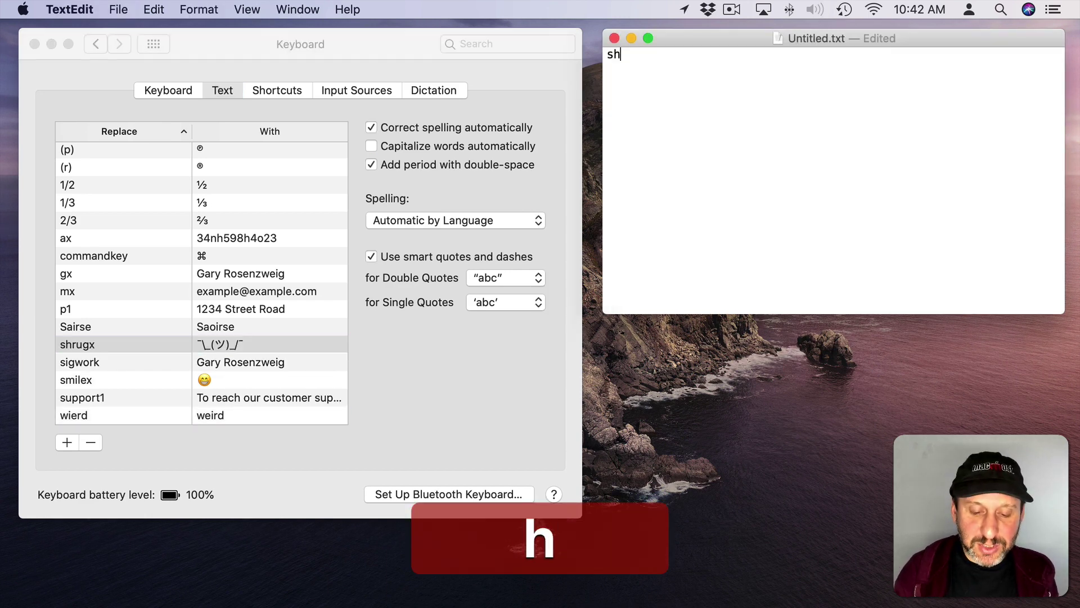
text(rugx)
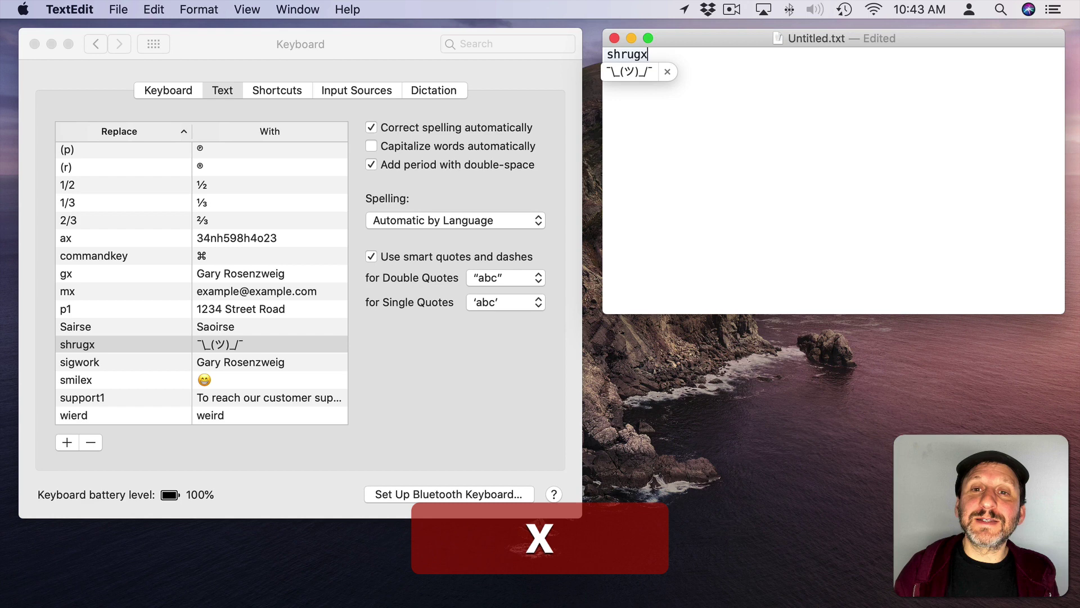
key(Return)
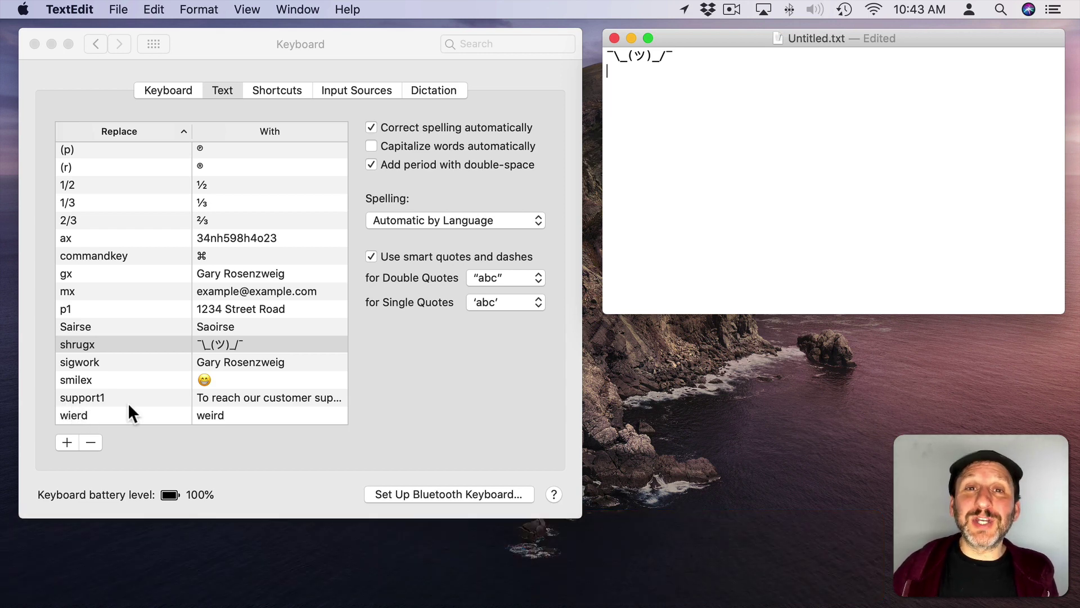
Step: Add a support2 entry and delete the shrug from the TextEdit document
click(67, 441)
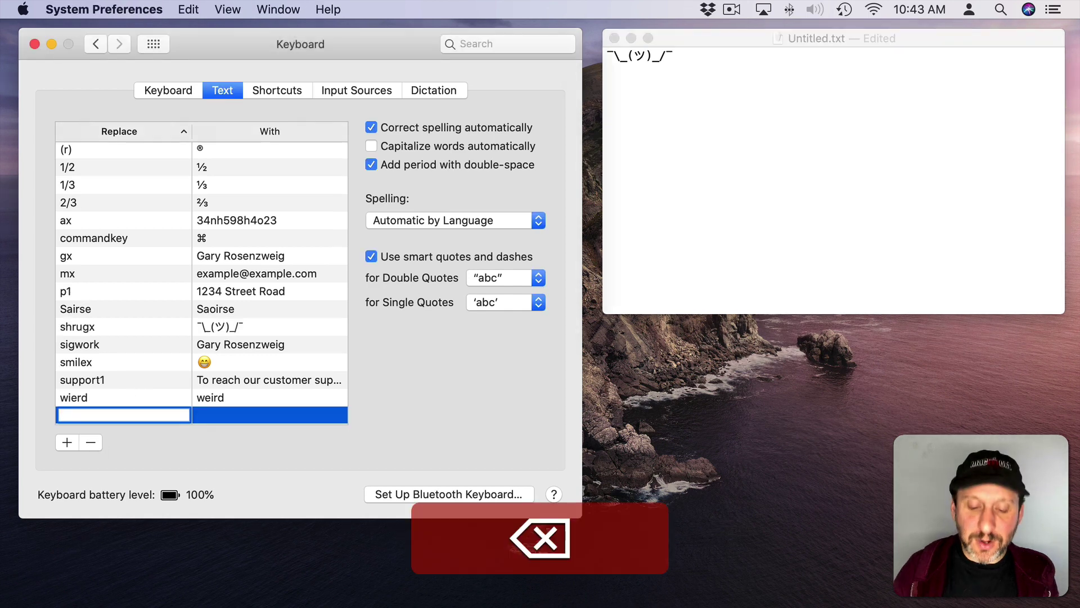
text(support2)
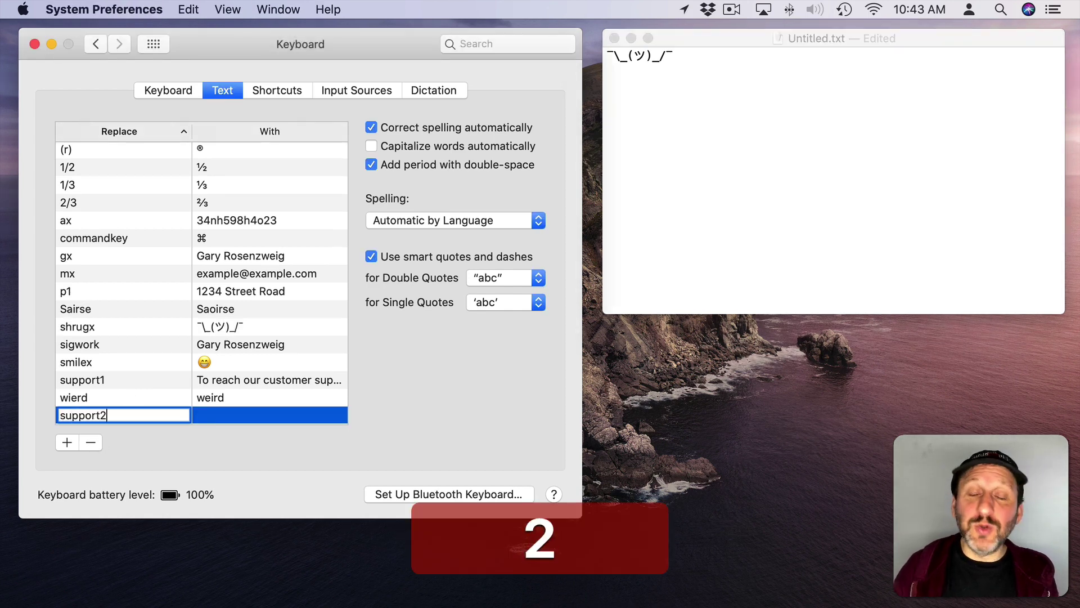
key(Tab)
click(807, 125)
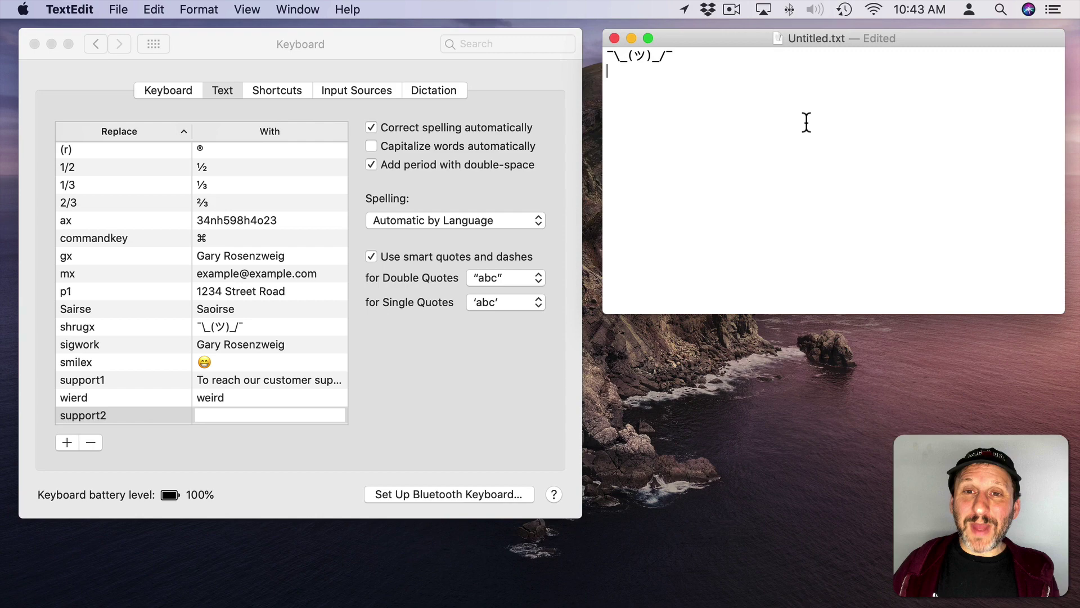
key(super+a)
key(super+BackSpace)
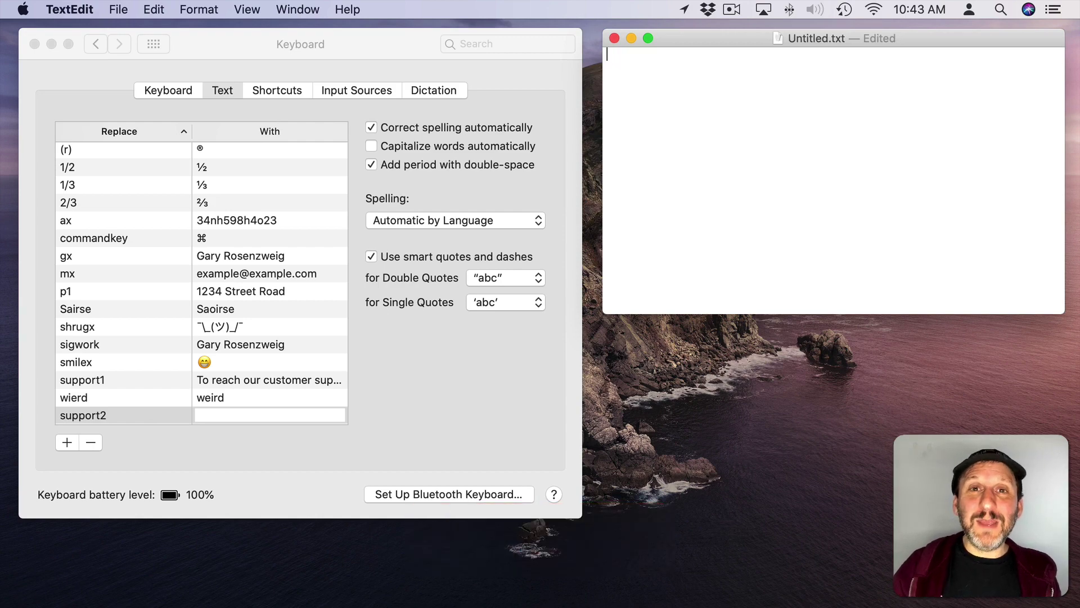
Step: Copy the form letter from TextEdit and save it as support2's replacement text
key(super+a)
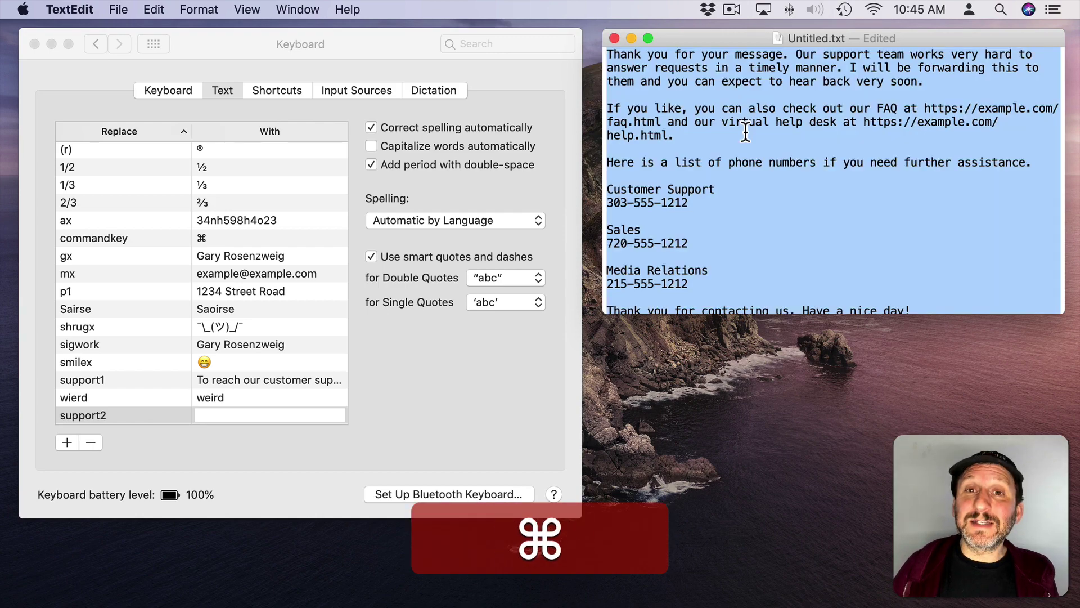
key(super+c)
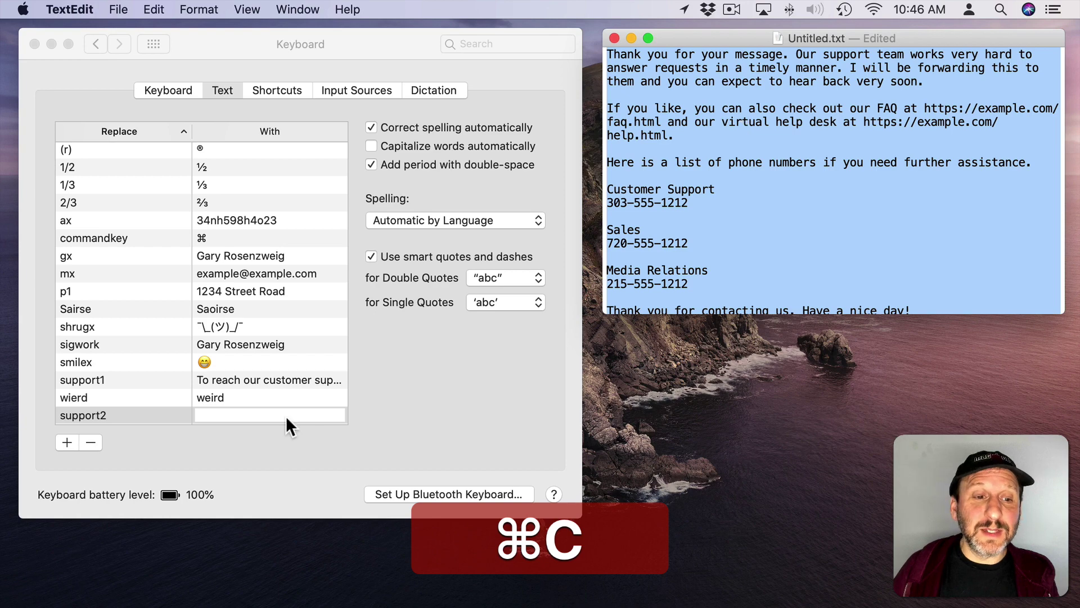
click(238, 414)
key(super+v)
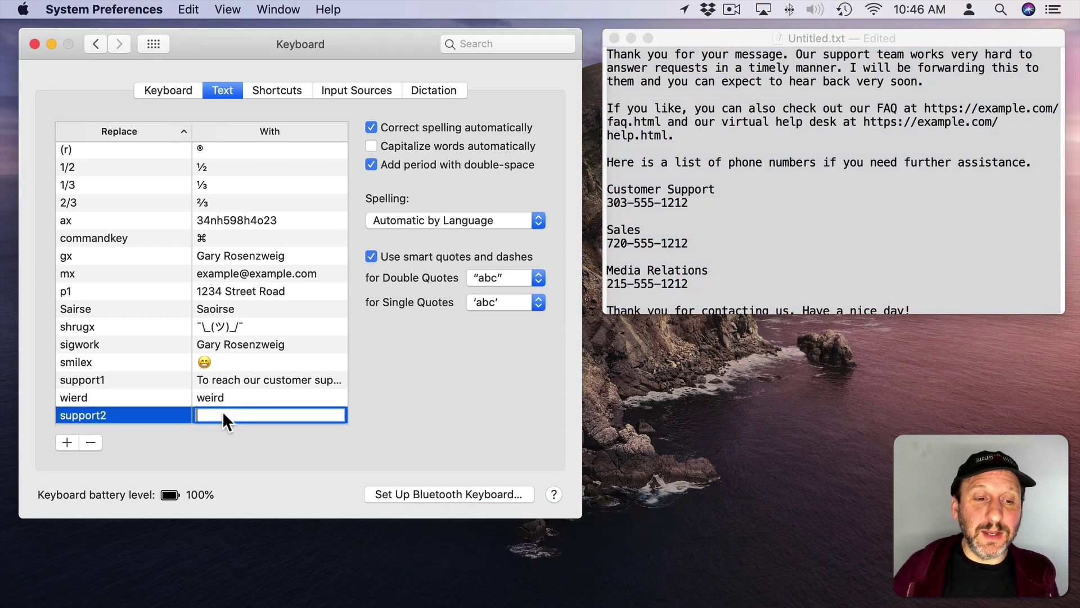
key(shift+Return)
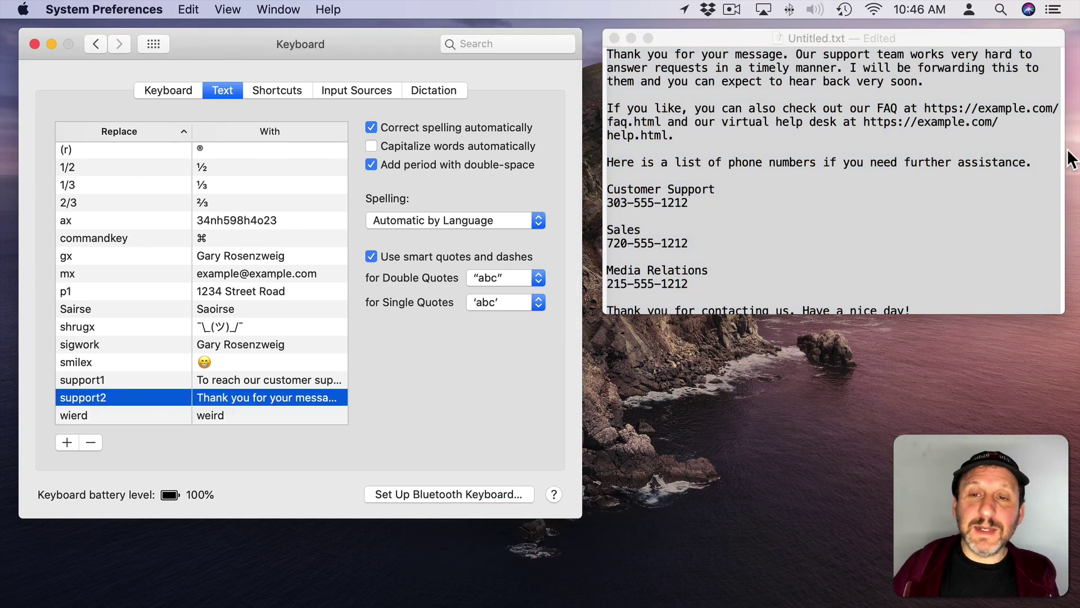
Step: Test support2 in an emptied TextEdit document, accepting the form letter expansion
click(988, 156)
key(super+a)
key(BackSpace)
text(su)
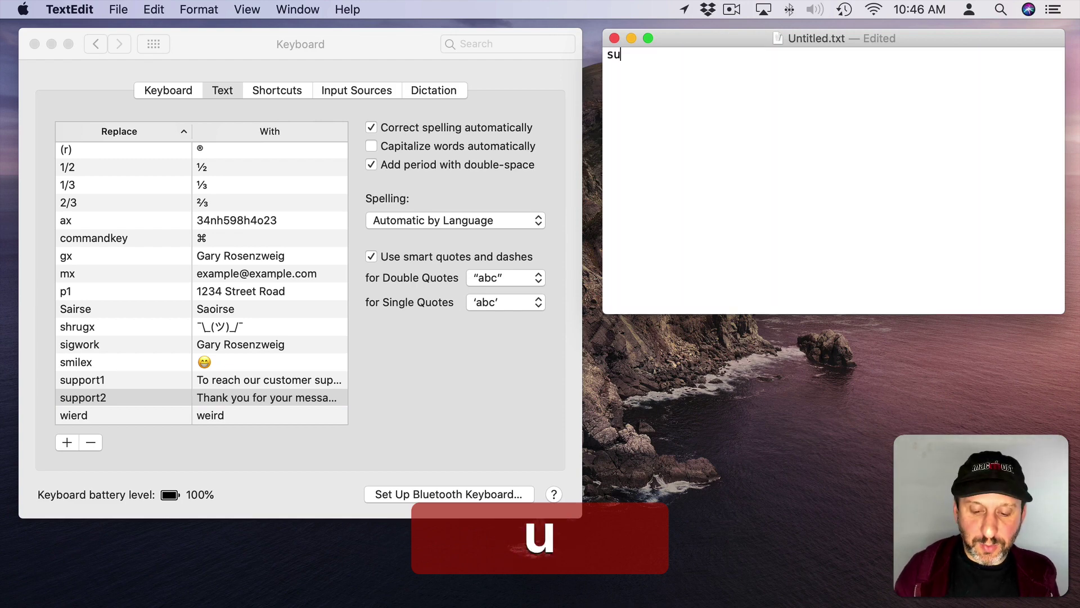
text(pport2)
key(Return)
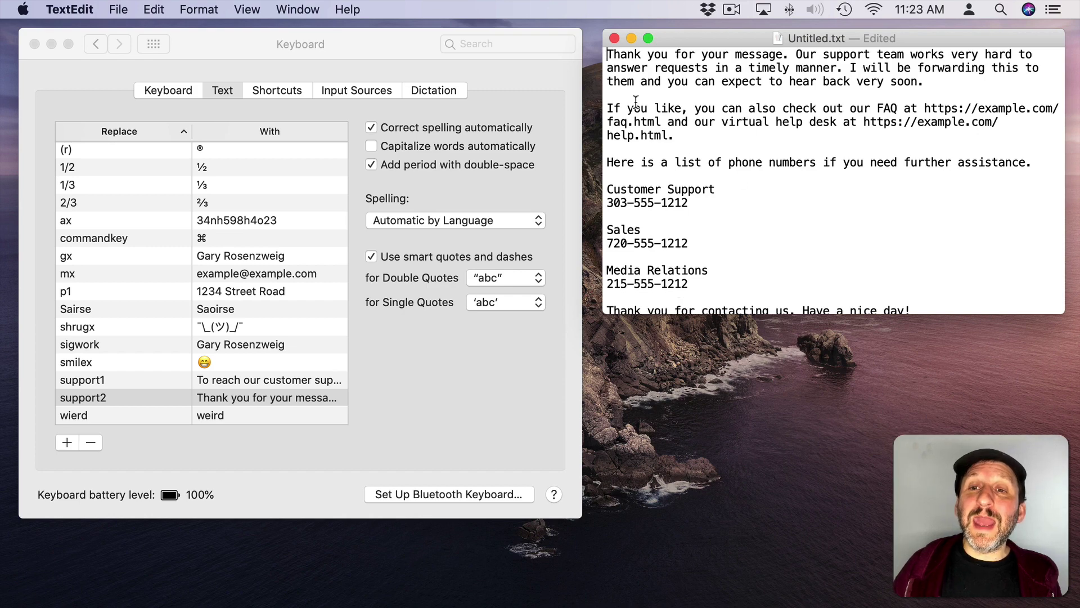
text(De)
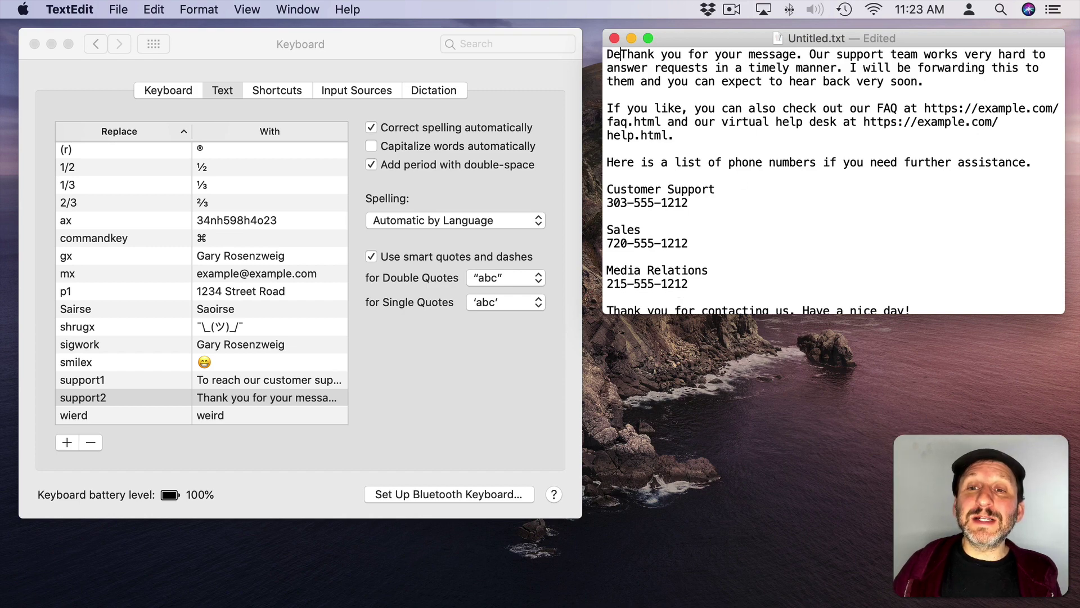
text(ar ____)
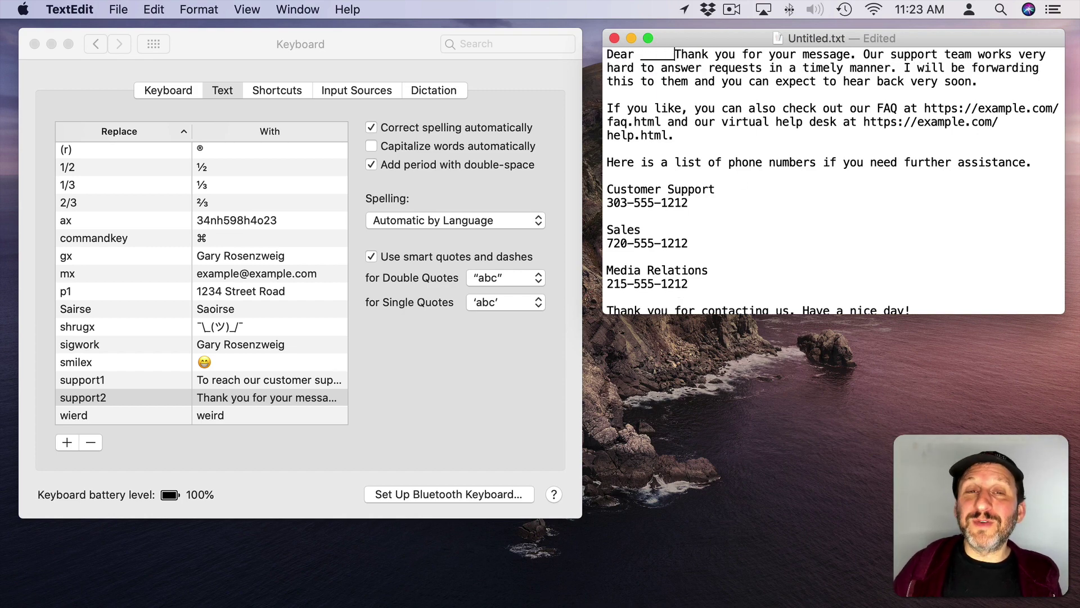
text(_,)
Step: Put the "Dear _____," greeting on its own line, trying a name in the blank and undoing it
key(Return)
key(Return)
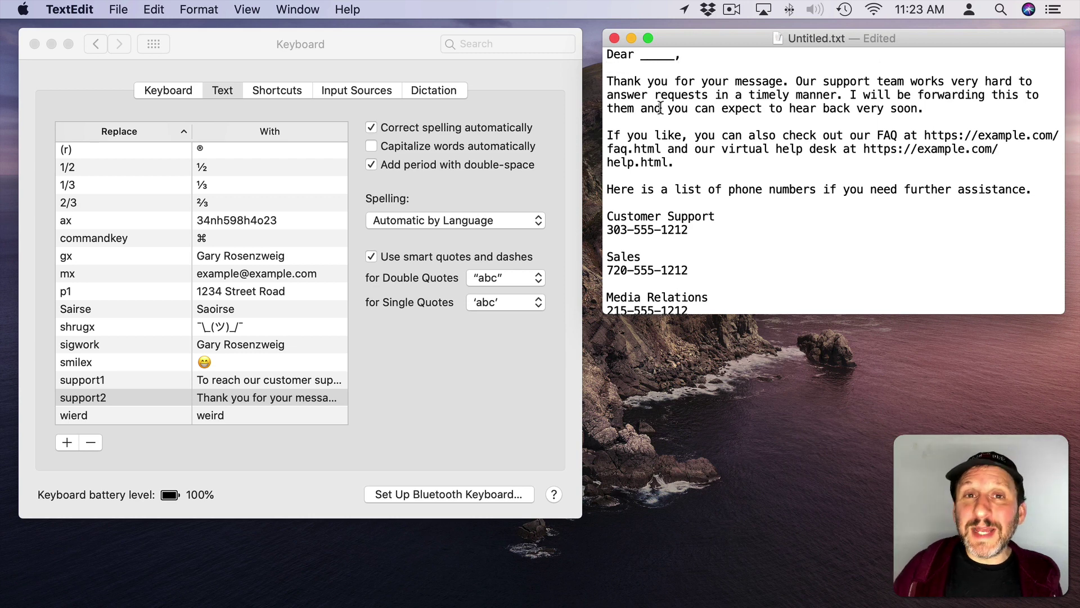
double_click(653, 56)
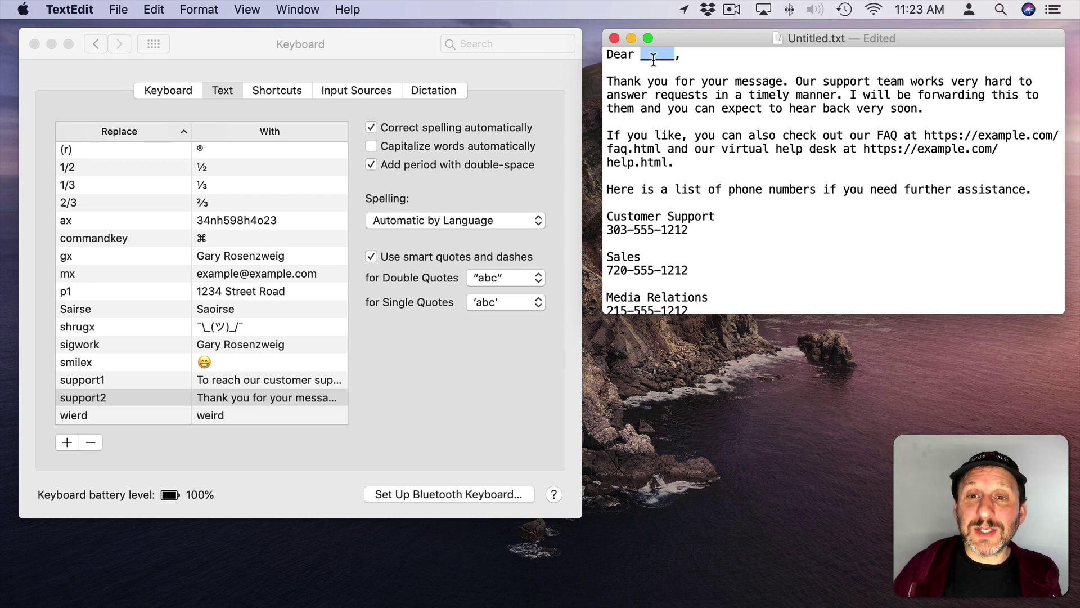
text(Gary)
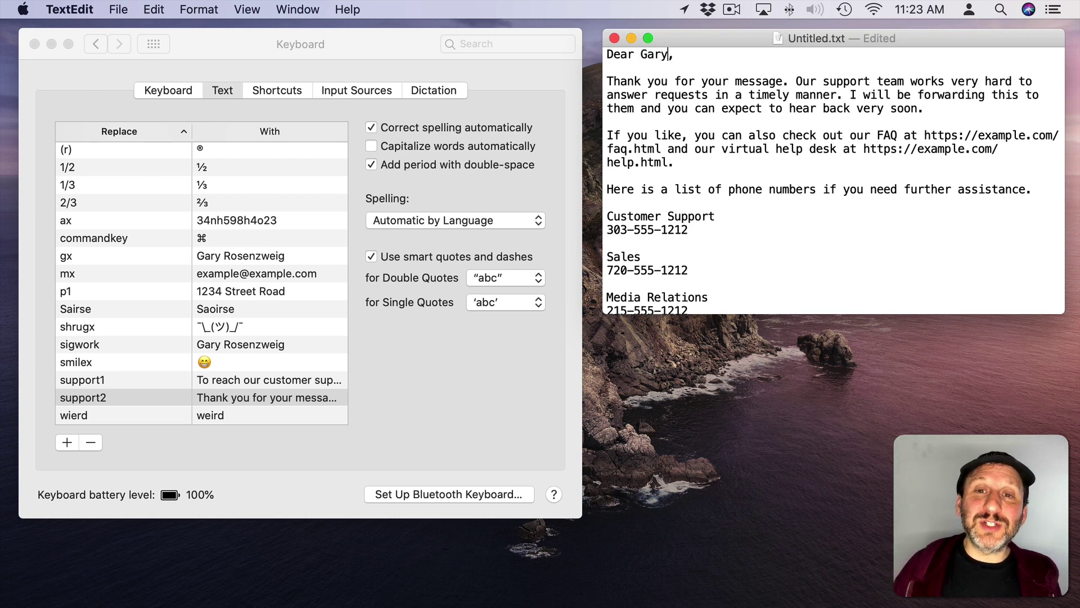
key(super+z)
Step: Delete the paragraph pointing to the FAQ and help desk
click(686, 146)
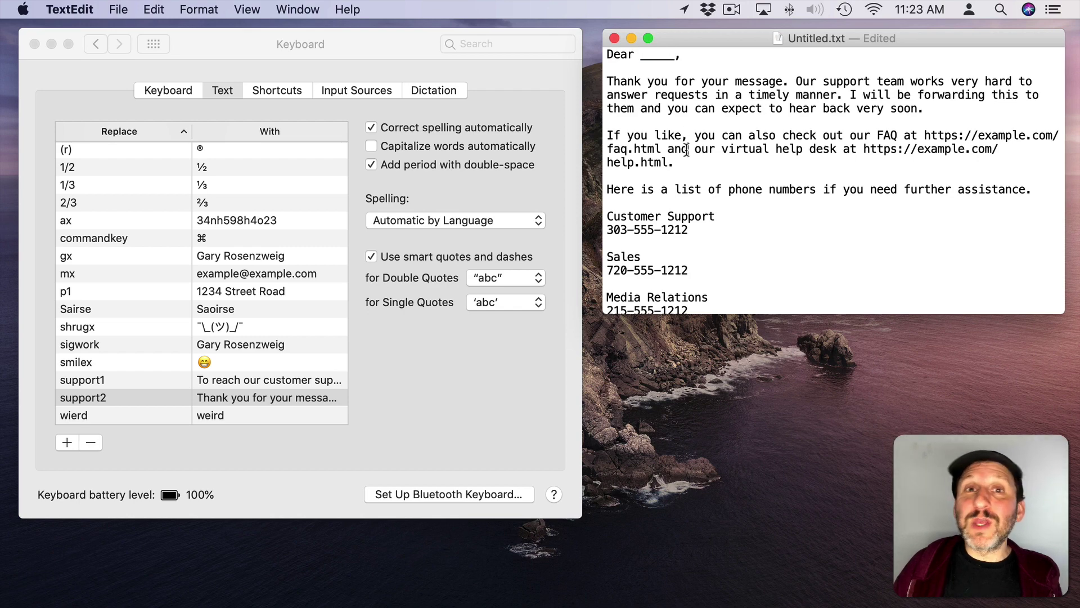
drag(607, 135, 606, 186)
key(Delete)
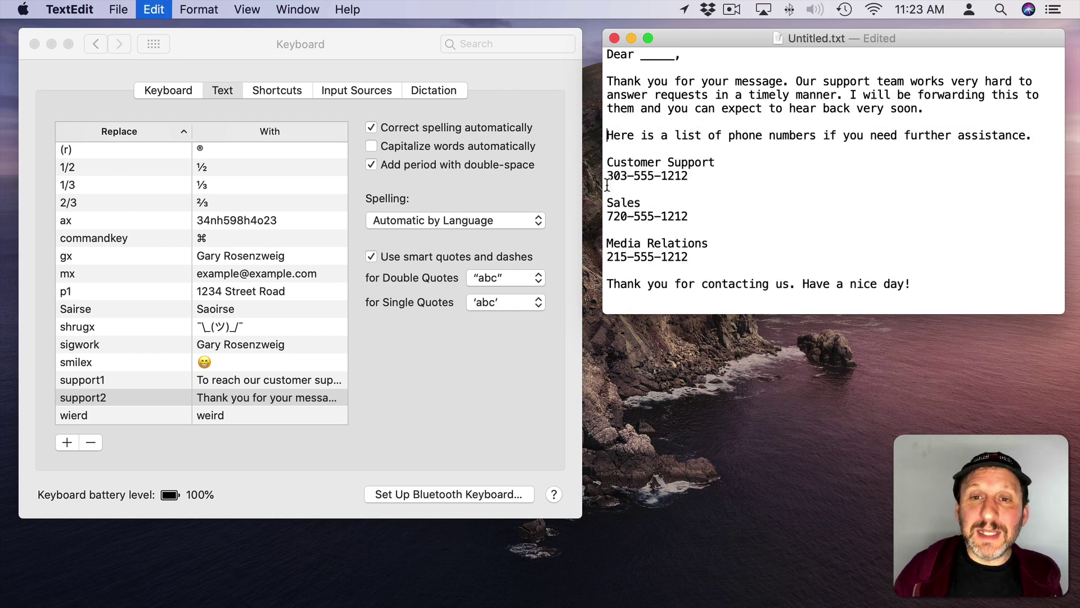